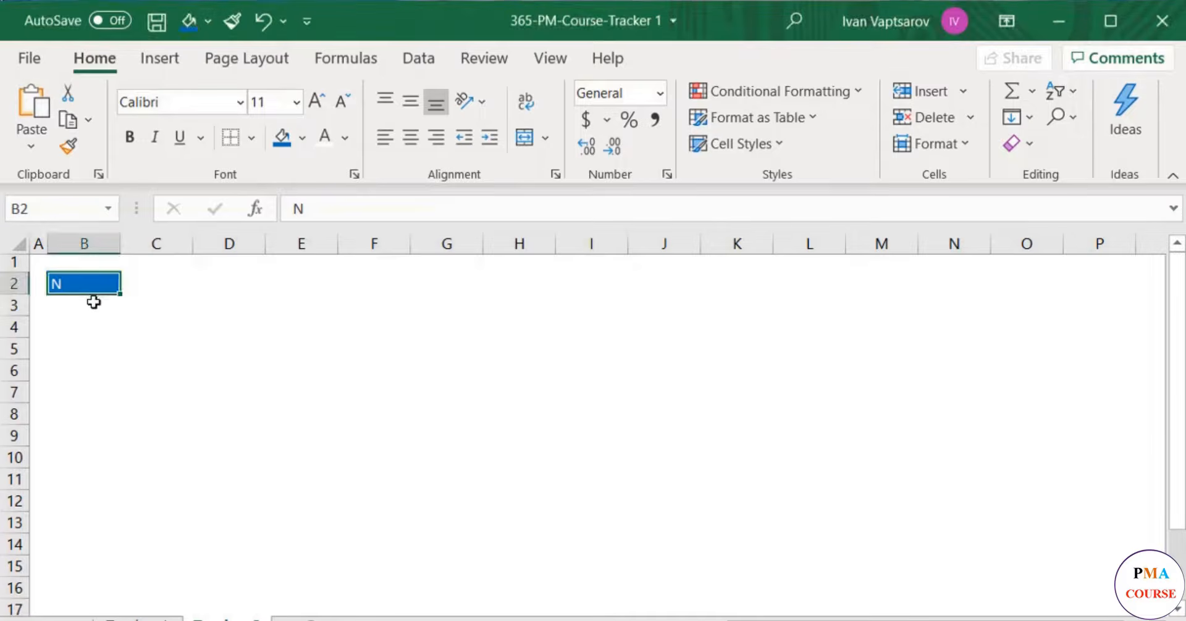
- Number the tasks under the N header by entering 1 and 2 from B3 and filling the series down to 19
left_click(94, 305)
type("1")
key("Return")
type("2")
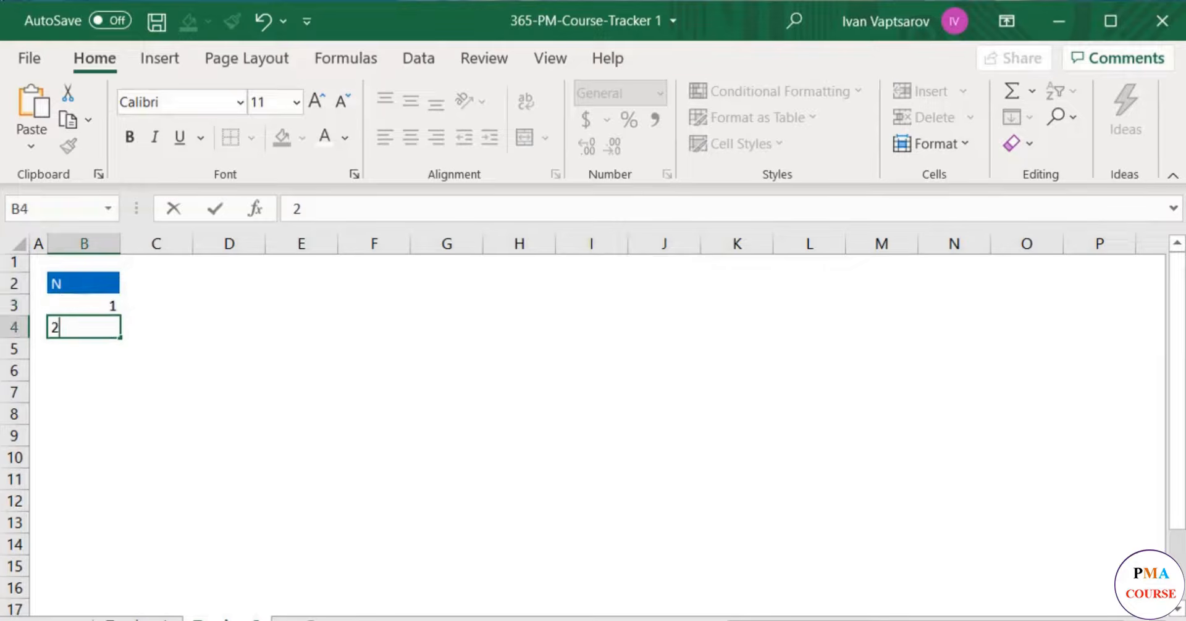
key("Return")
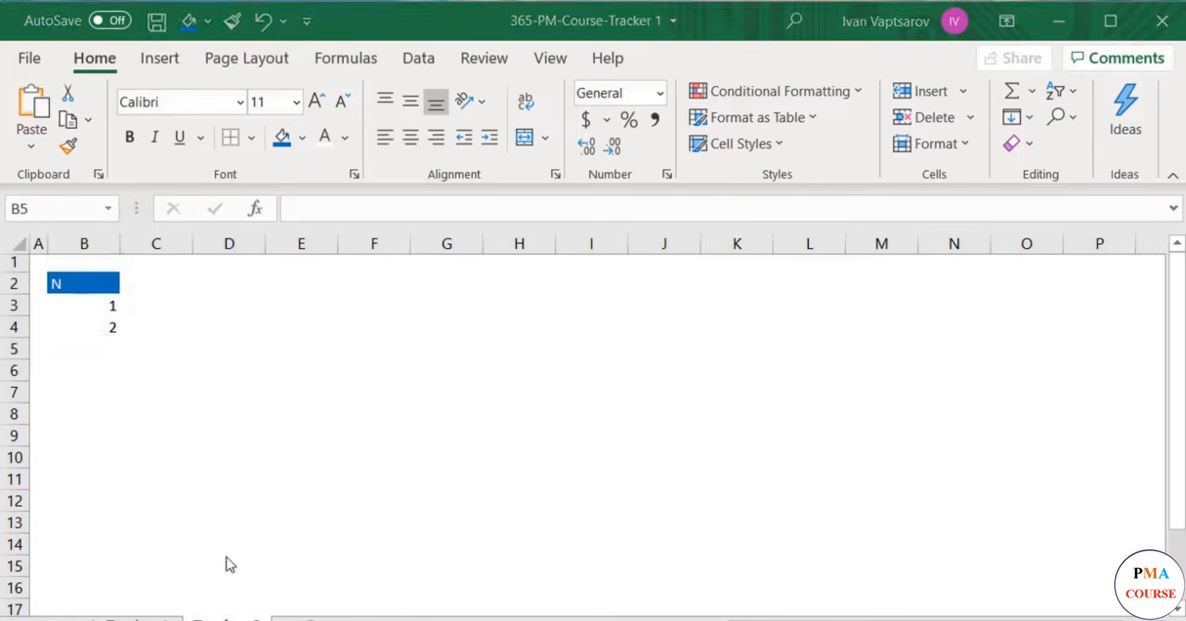
left_click_drag(94, 305, 123, 587)
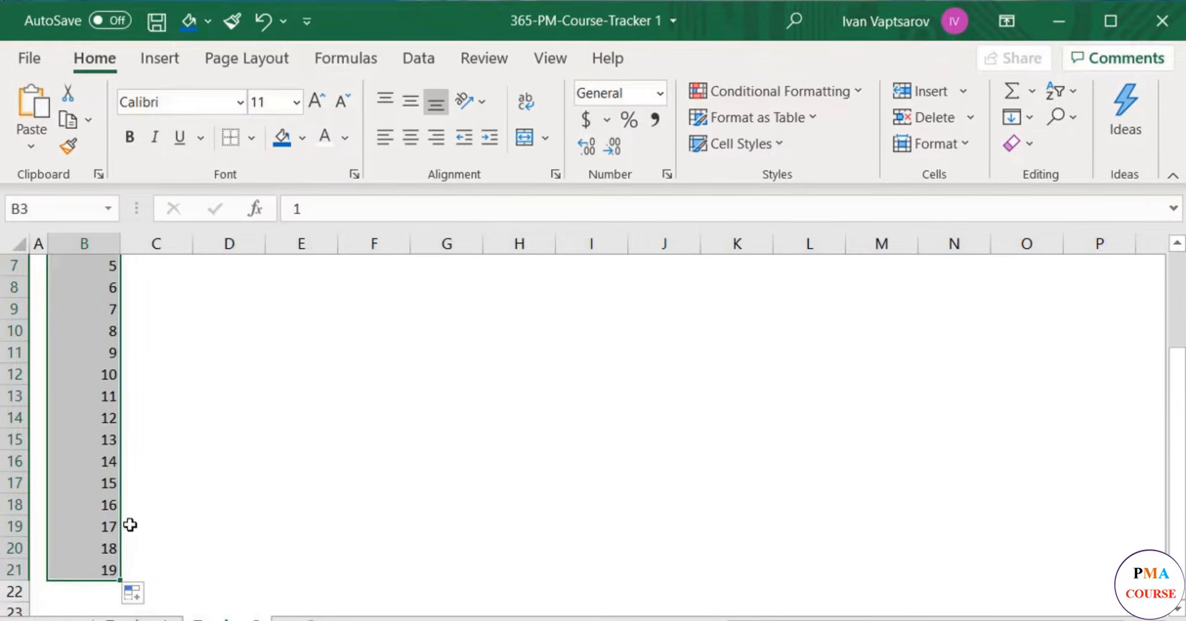
- Apply all borders to the N column from its header down to the last number, B2:B21
scroll(130, 525, "up", 2)
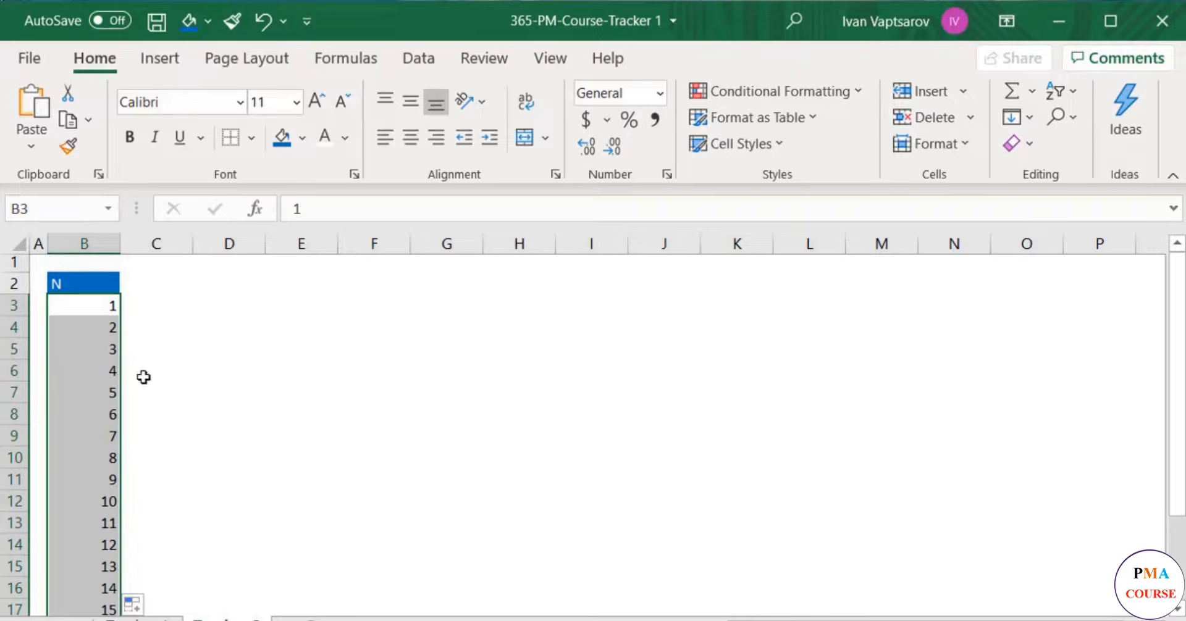
left_click(105, 289)
key("ctrl+shift+Down")
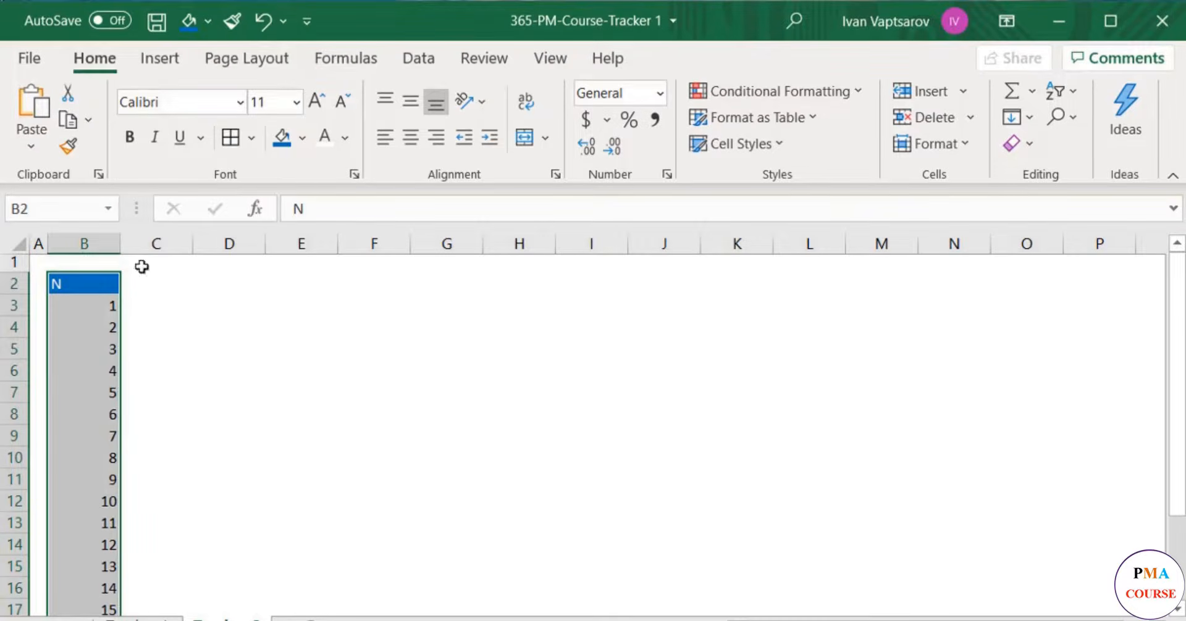
left_click(251, 137)
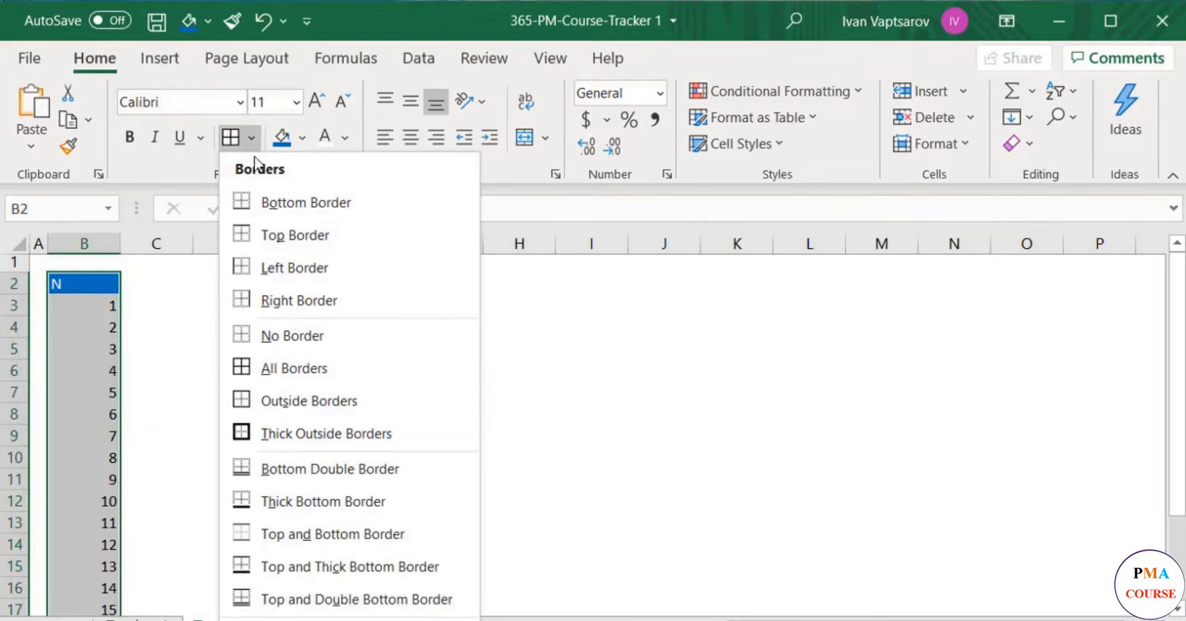
left_click(292, 376)
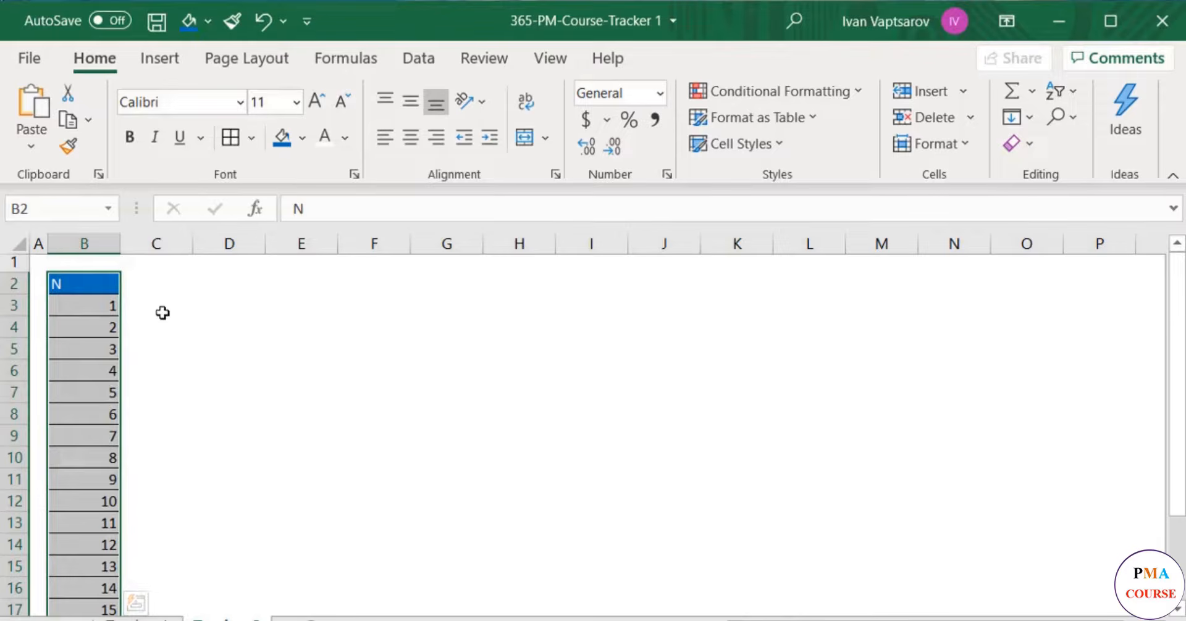
- Fit column B's width to its contents and center the numbers and header
double_click(121, 243)
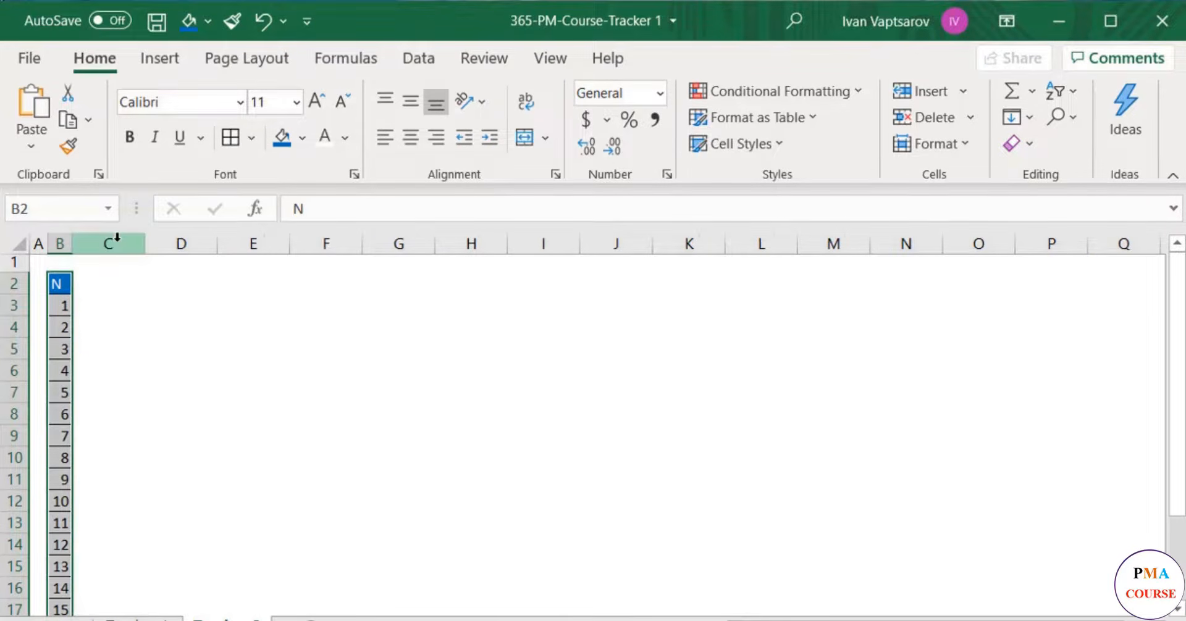
left_click(408, 139)
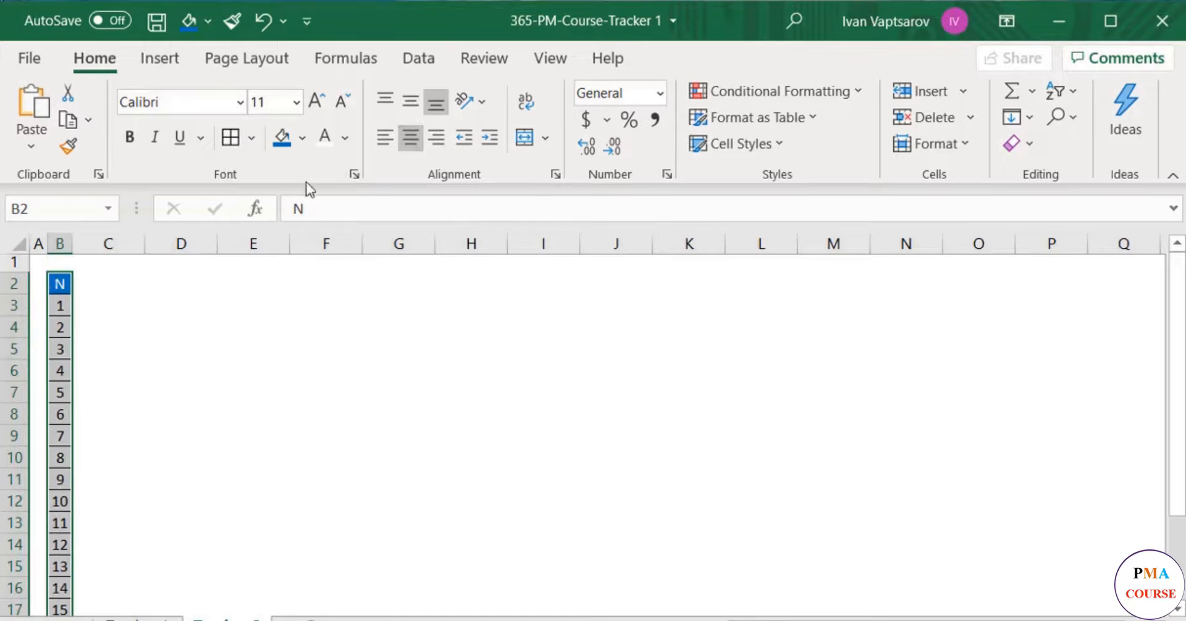
- Enter the header Task in C2 and Account Receivables - Cash Collection as the first task in C3
left_click(102, 285)
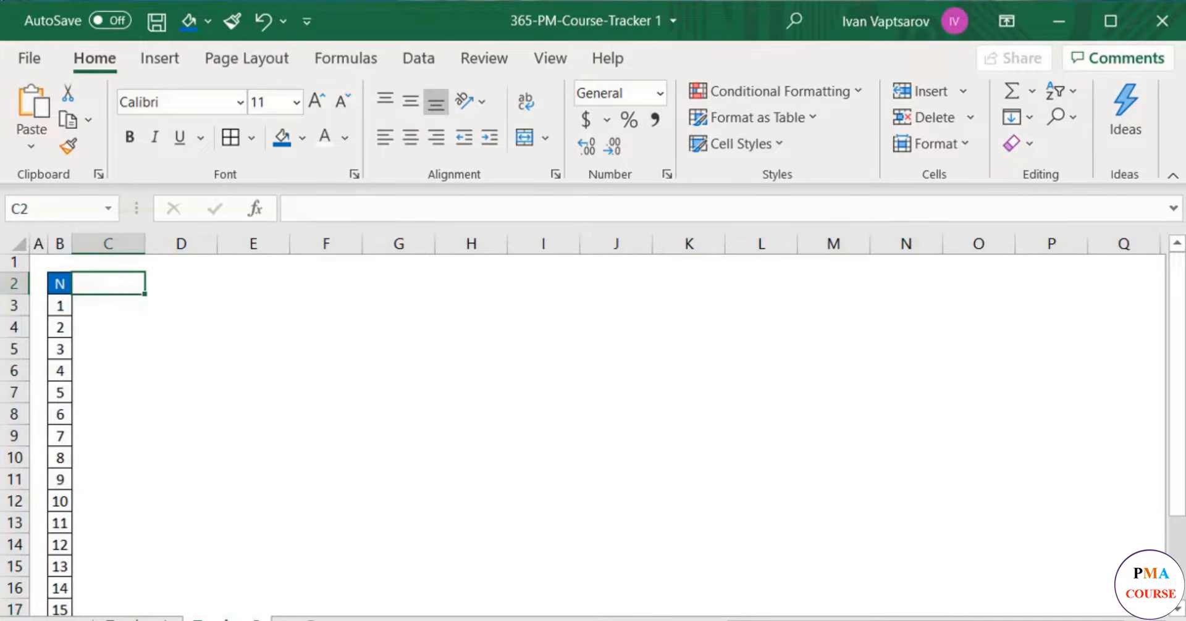
type("Task")
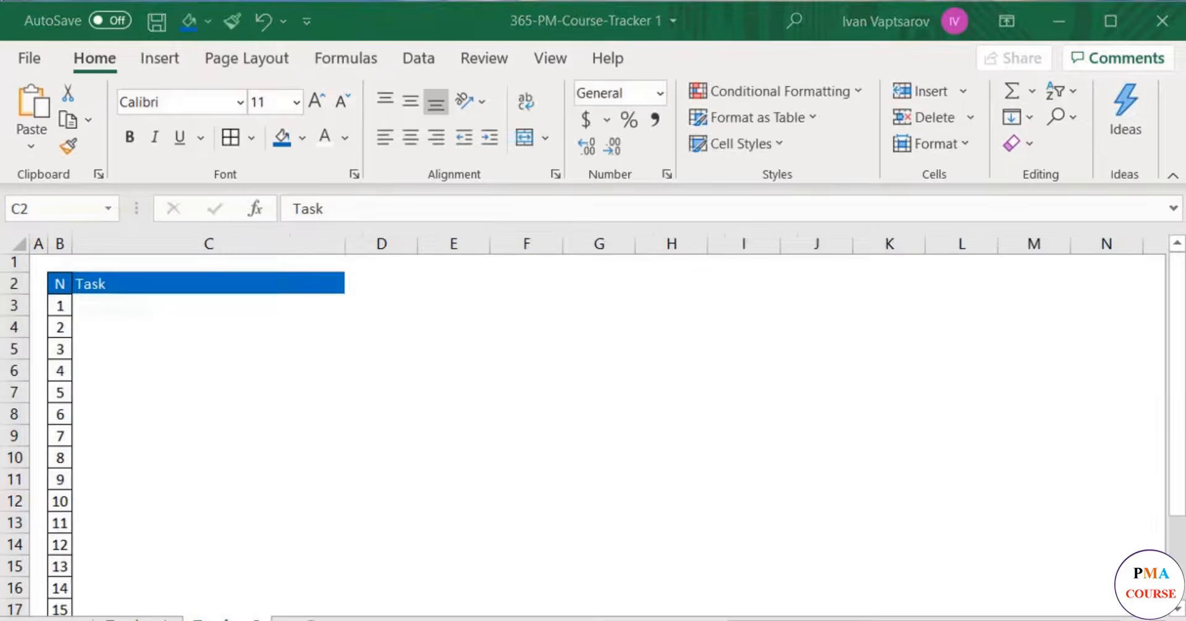
left_click(152, 305)
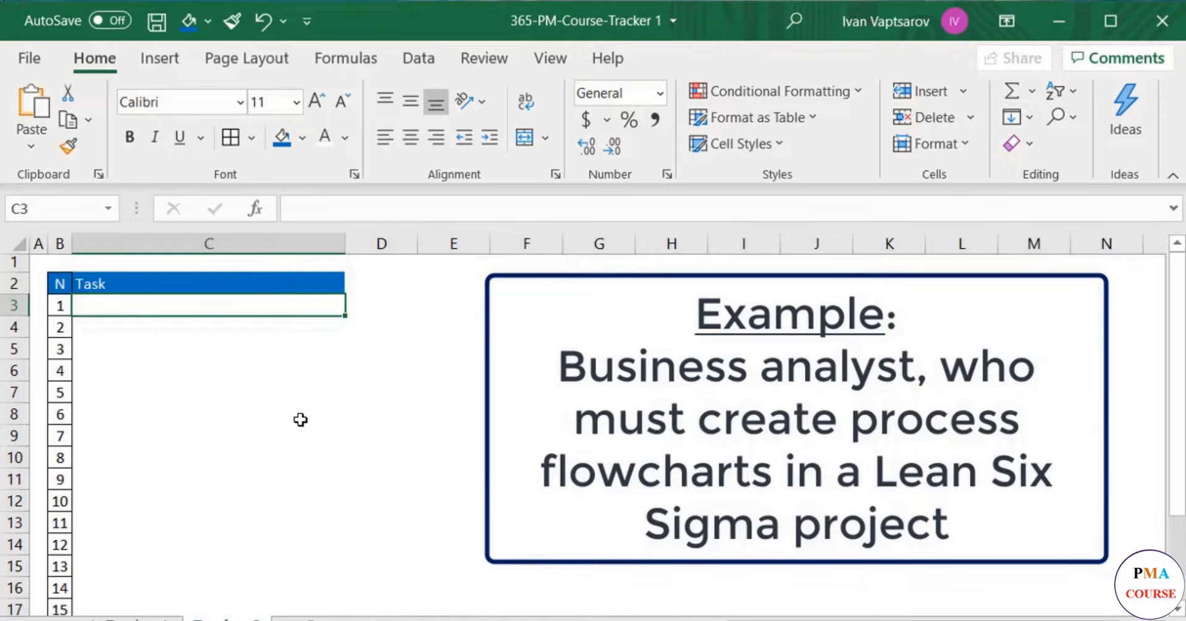
type("Account")
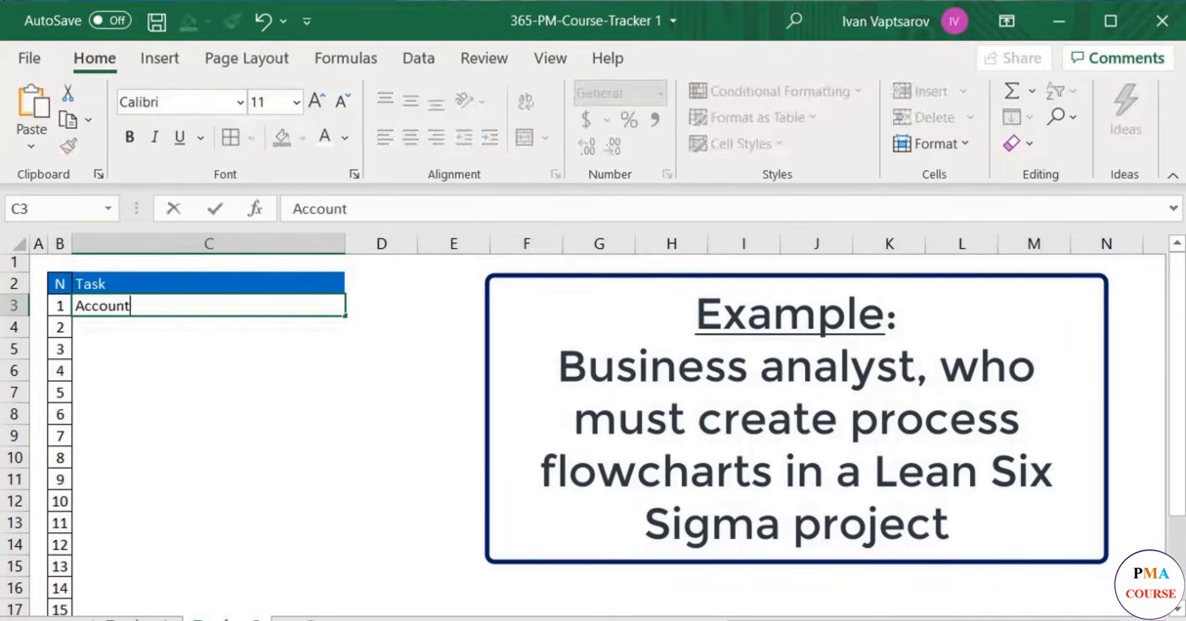
type(" Receivables - Cash Collection")
key("Return")
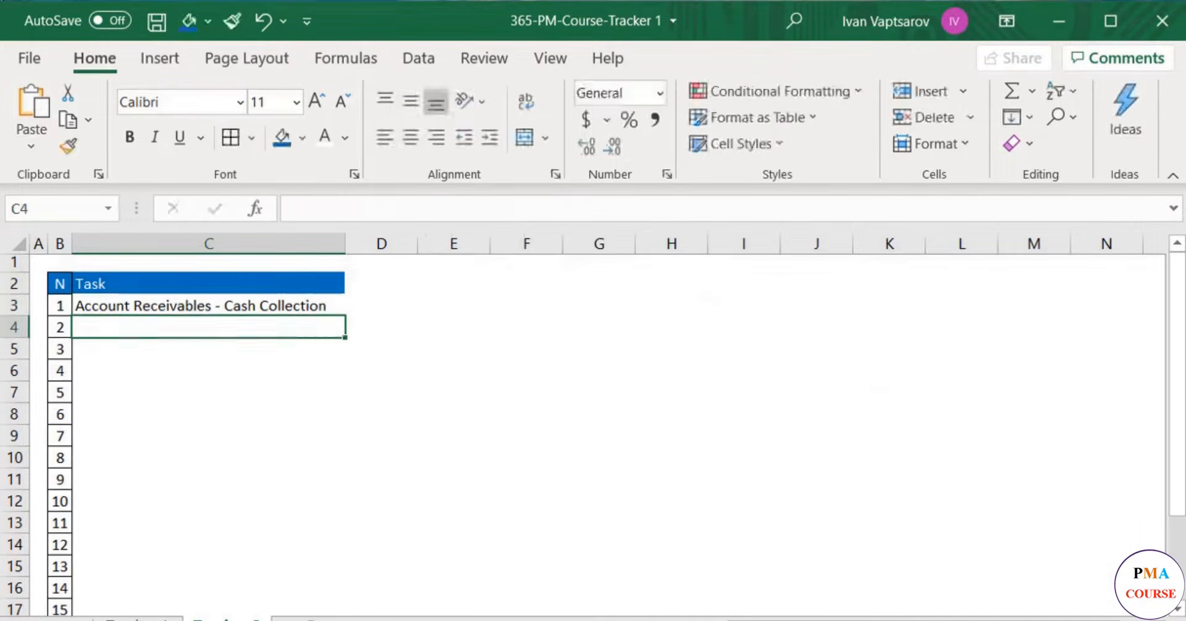
- Enter the tasks Account Receivables - Queries in C4 and Account Receivables - Dunning Process in C5
type("Account Receivables - Queries")
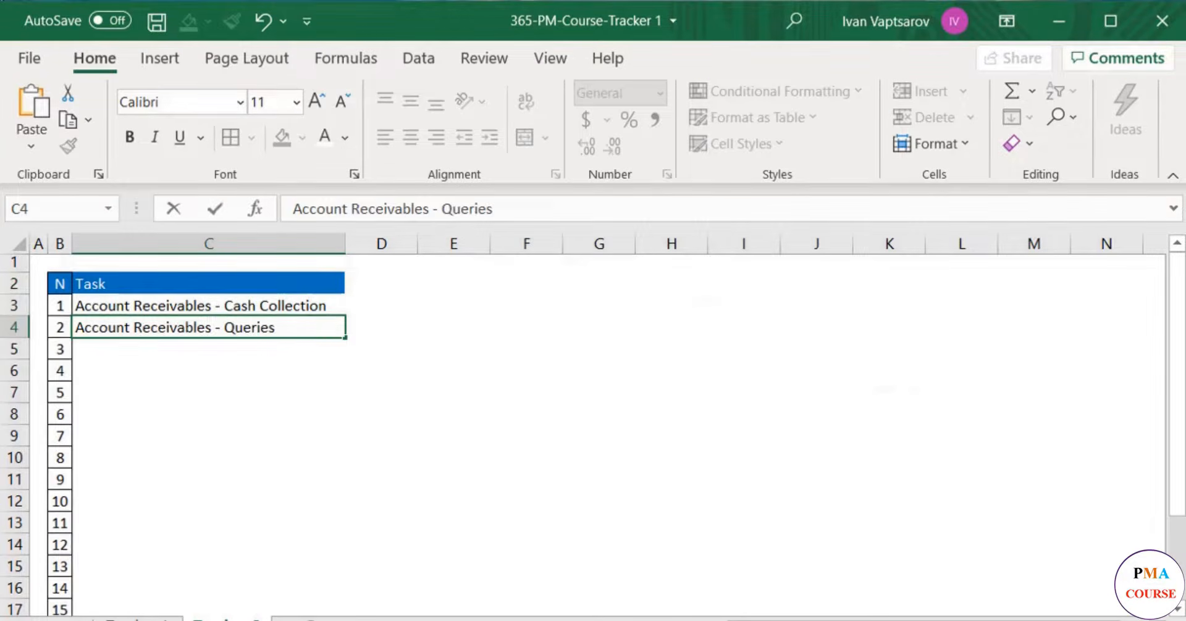
key("Return")
type("Account Receivables - Dunning Process")
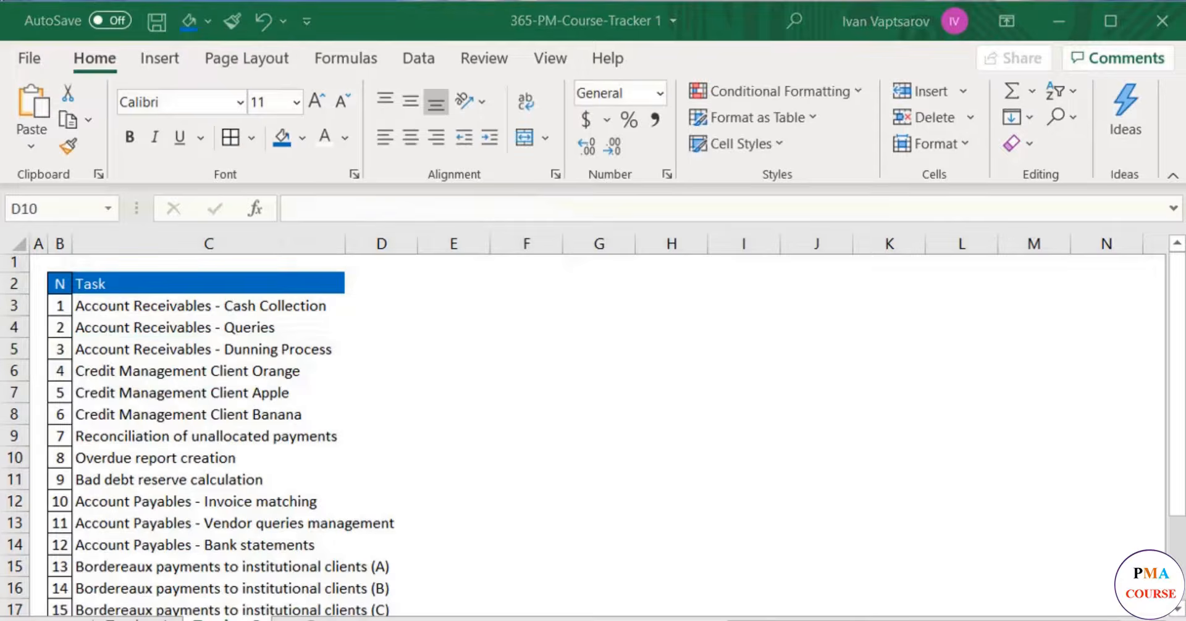
- Widen column C so that the longest task names fit inside it
left_click(342, 234)
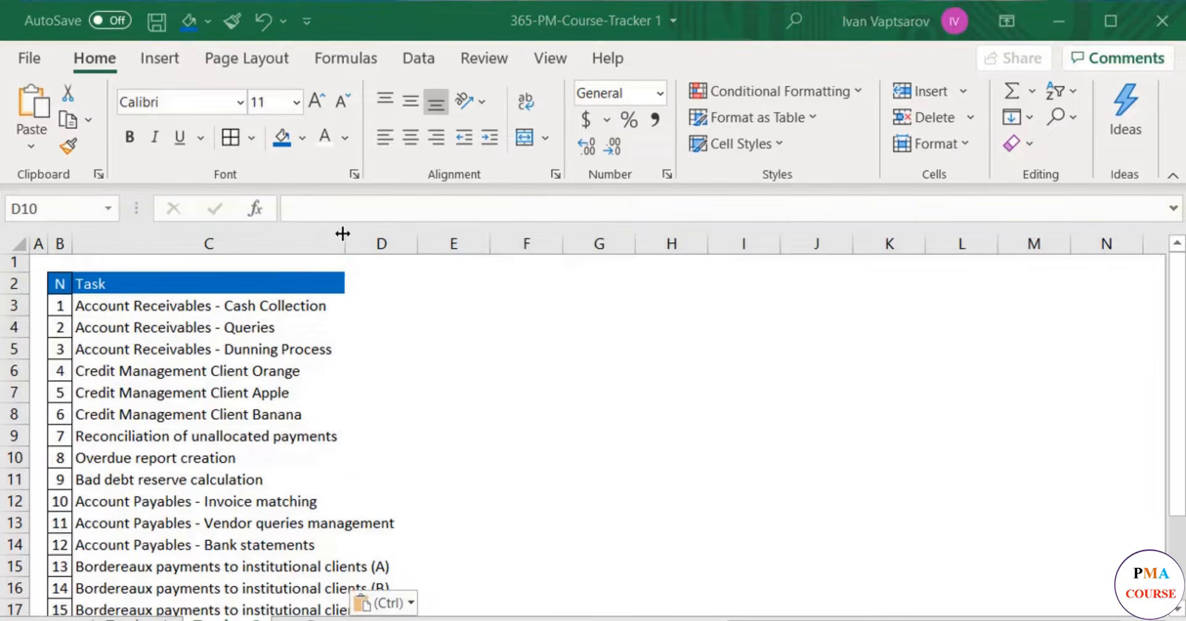
left_click(341, 243)
left_click_drag(344, 241, 429, 271)
scroll(460, 301, "down", 3)
scroll(460, 301, "up", 3)
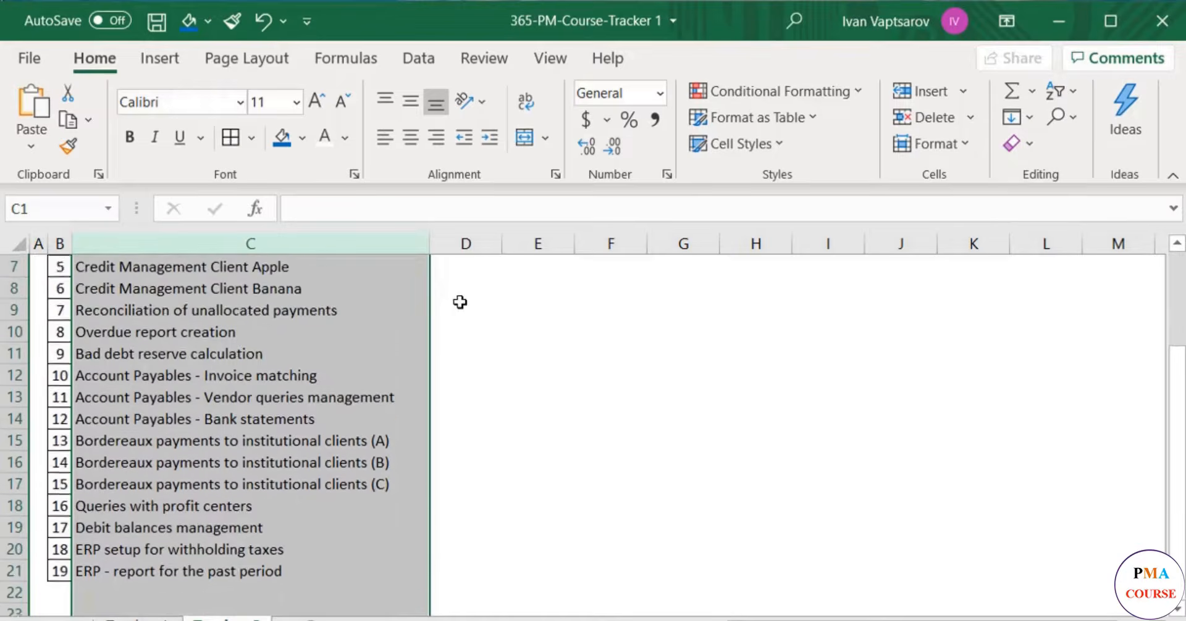
- Enter the header Responsible in D2, next to the Task header
left_click(466, 283)
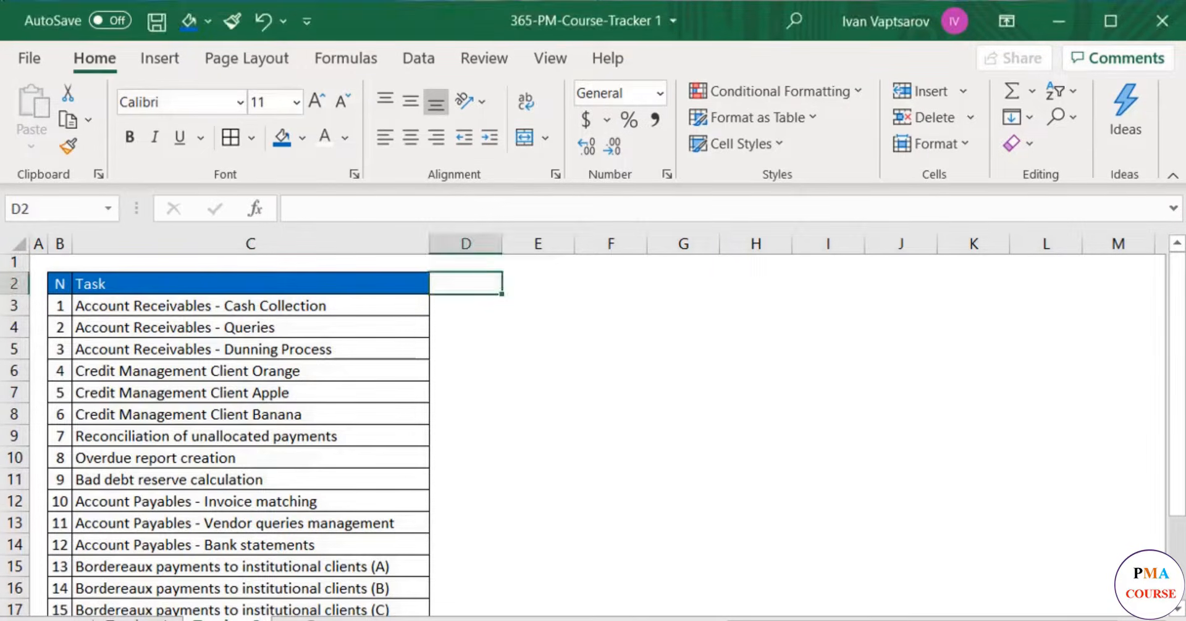
type("Responsible")
key("ctrl+Return")
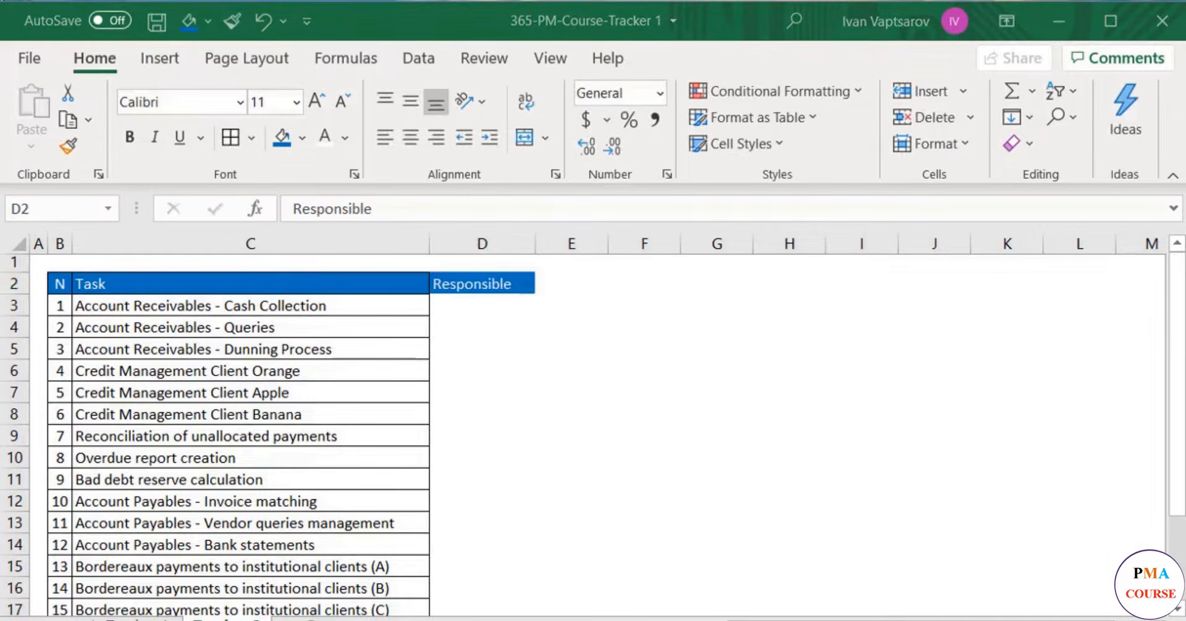
- Enter the responsible person's first name for each of the first two tasks, in D3 and D4
left_click(498, 307)
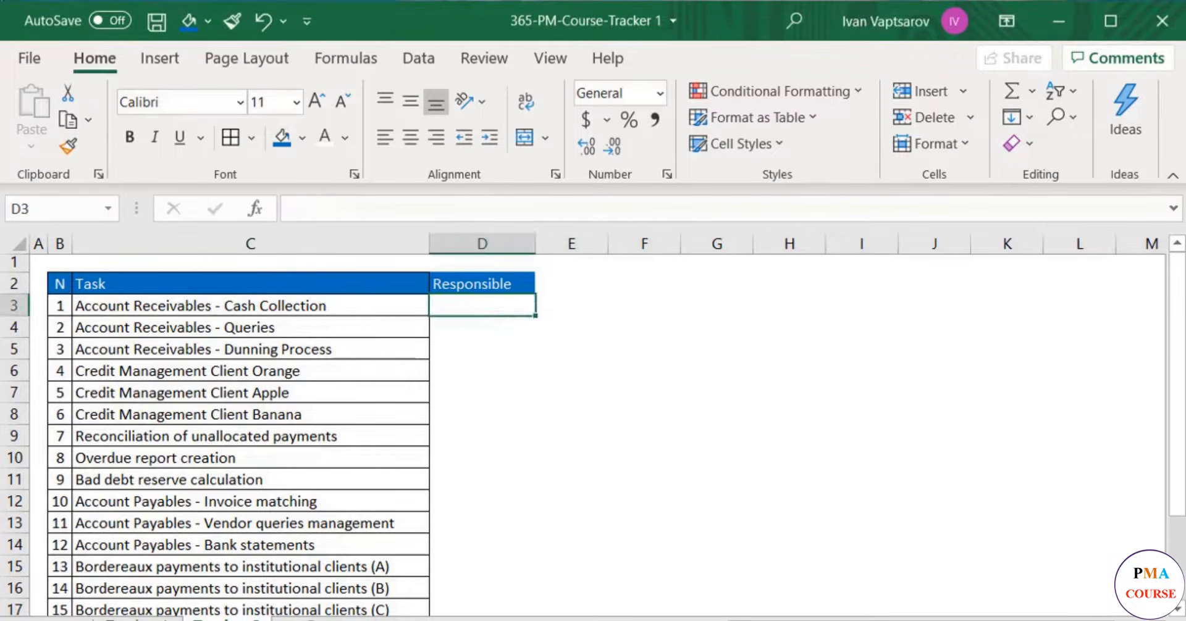
type("Jessica")
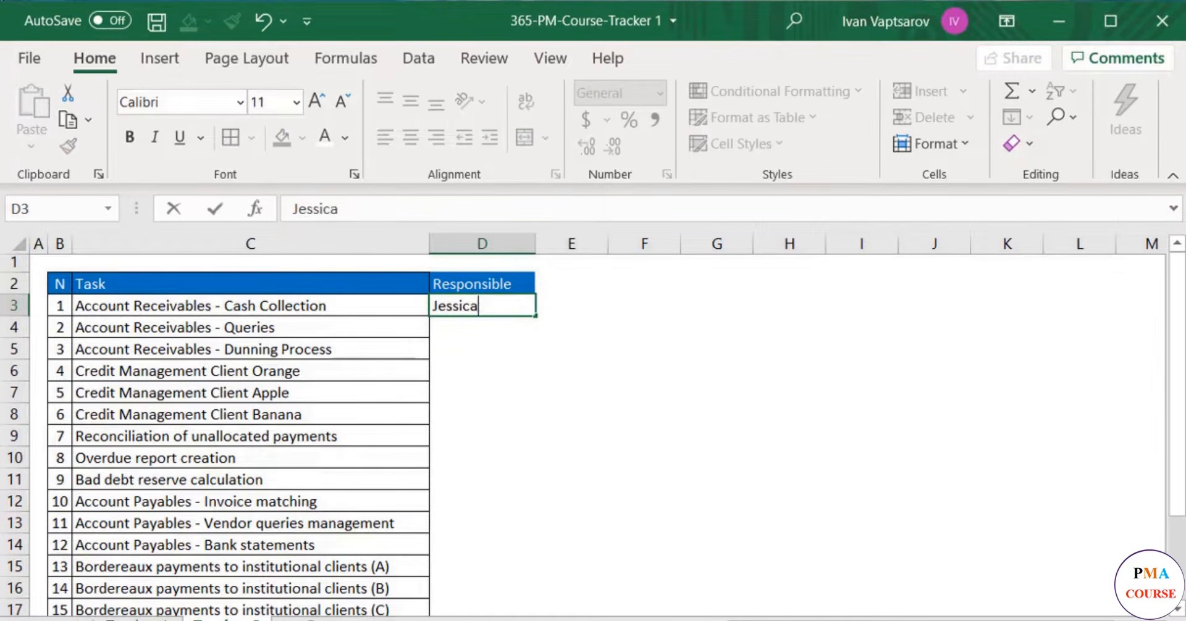
key("Return")
type("Mark")
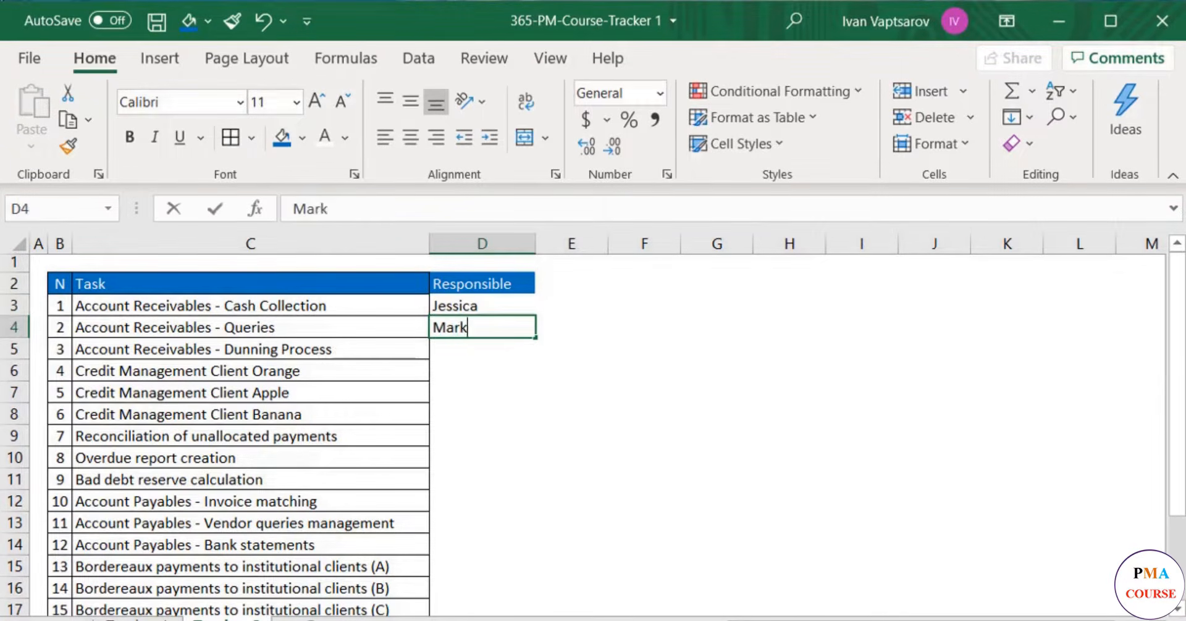
key("Return")
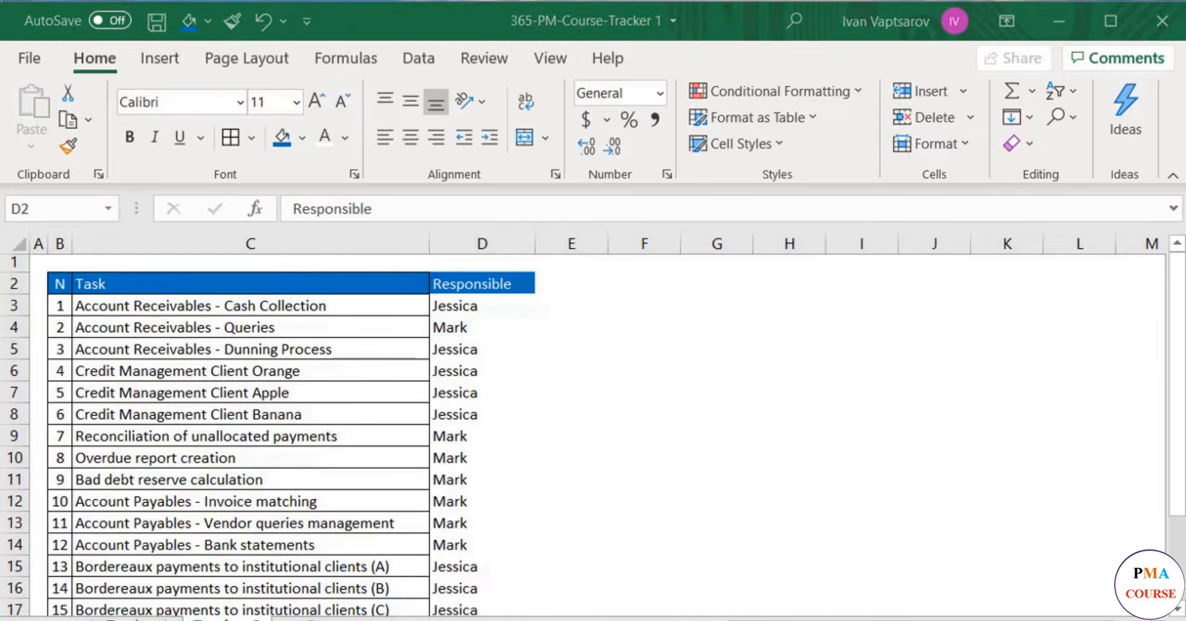
- Enter the header Status in E2, next to the Responsible header
scroll(704, 522, "down", 2)
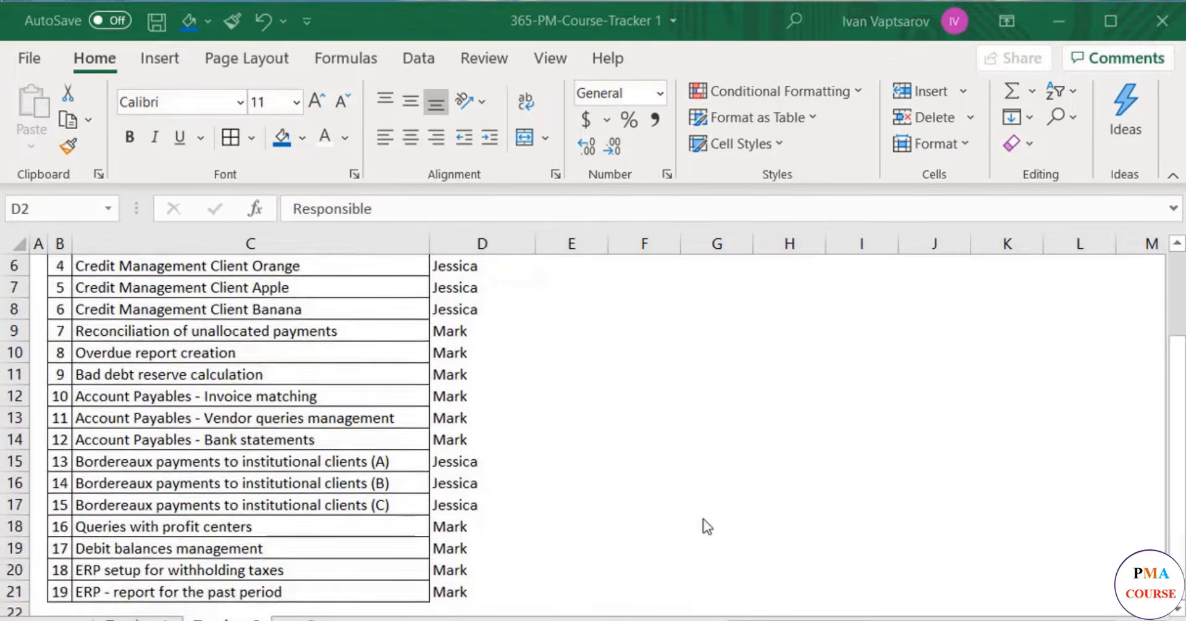
scroll(704, 521, "up", 2)
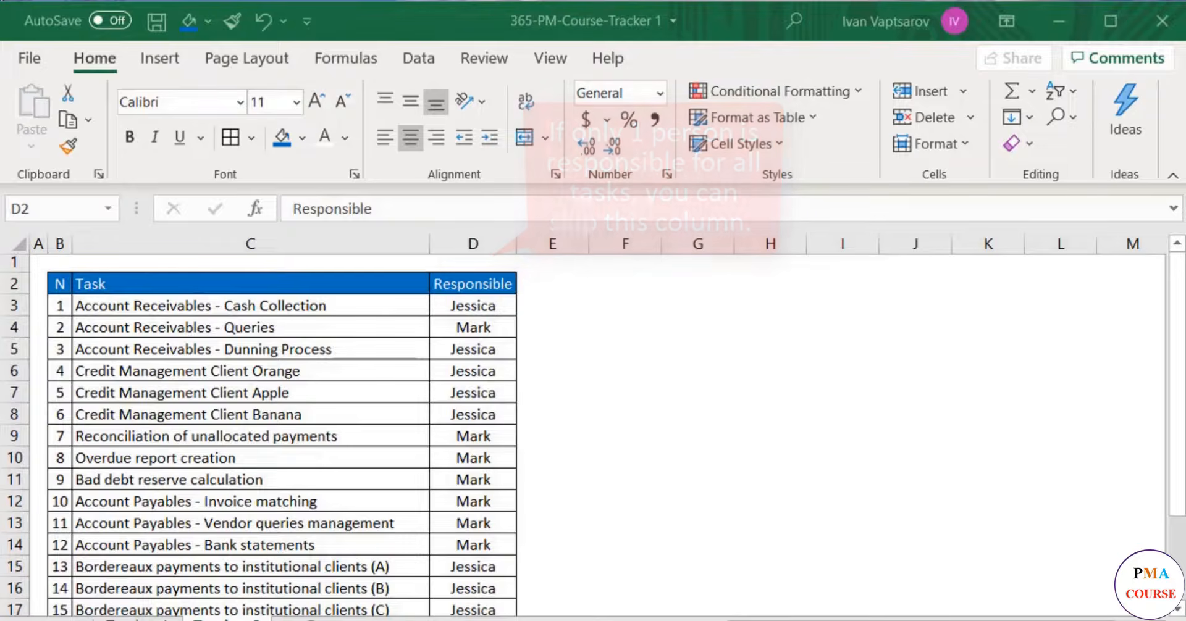
left_click(547, 286)
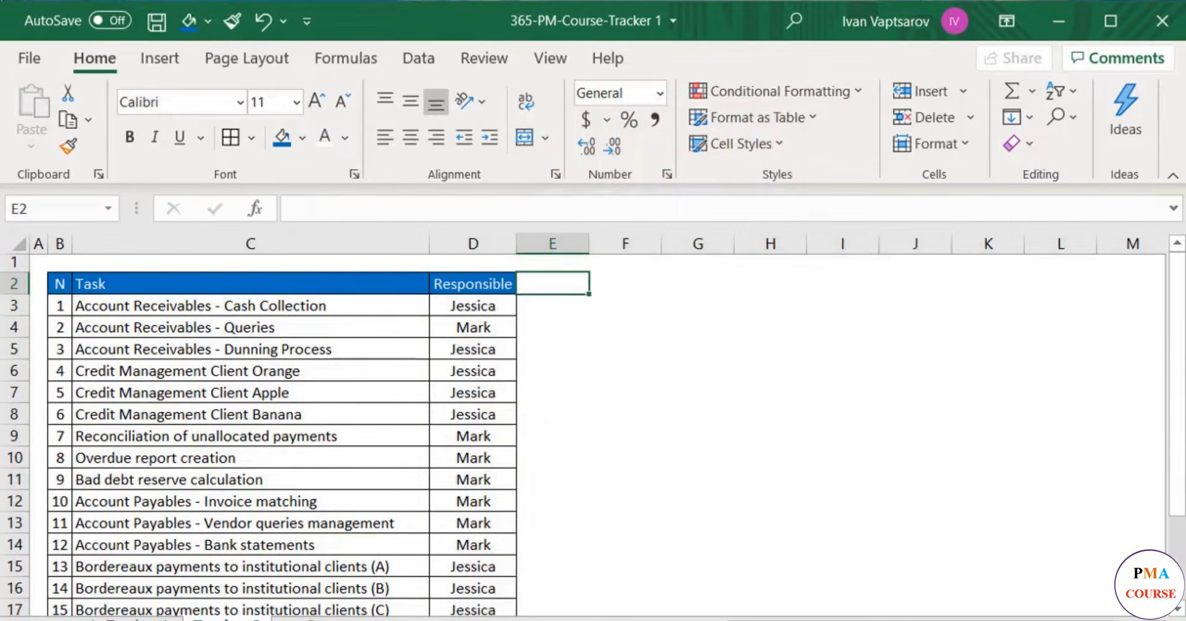
type("Status")
key("Return")
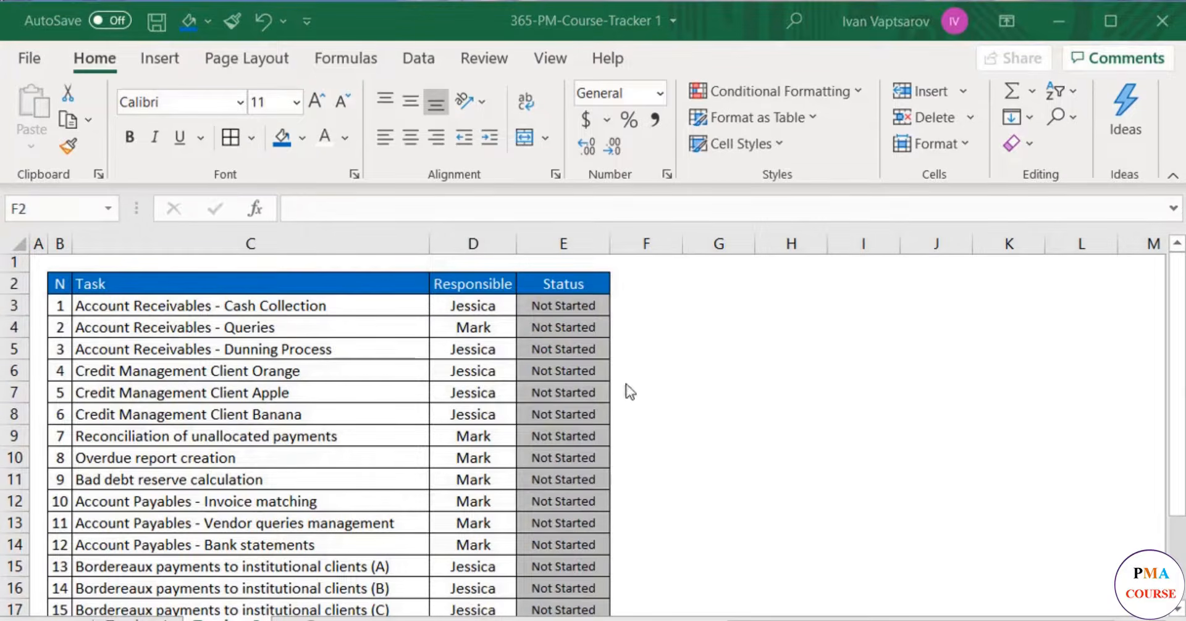
- Examine the status options available for the first task in E3 without changing its value
left_click(596, 306)
left_click(619, 307)
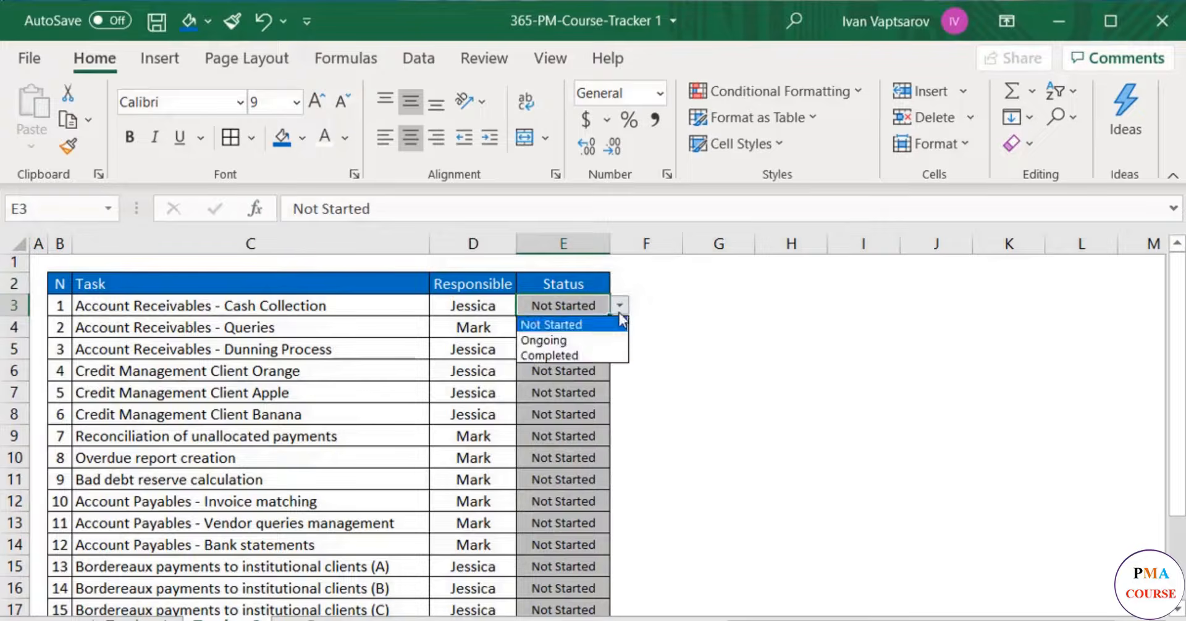
left_click(670, 326)
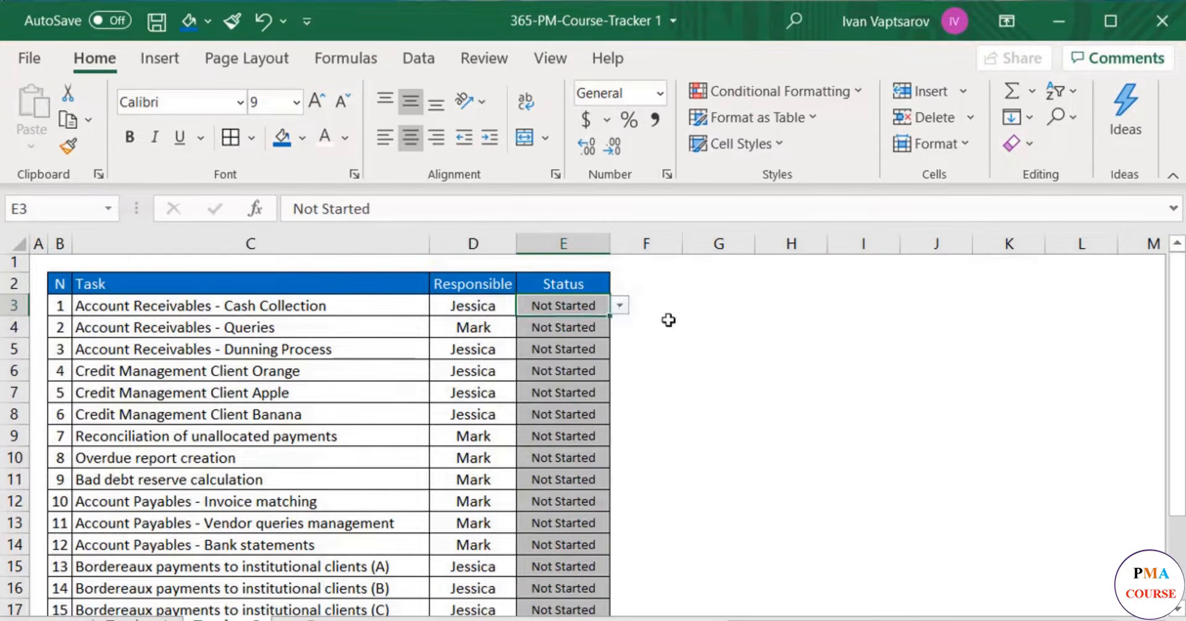
- Enter the header Completion % in F2, next to the Status header
left_click(648, 279)
type("Co")
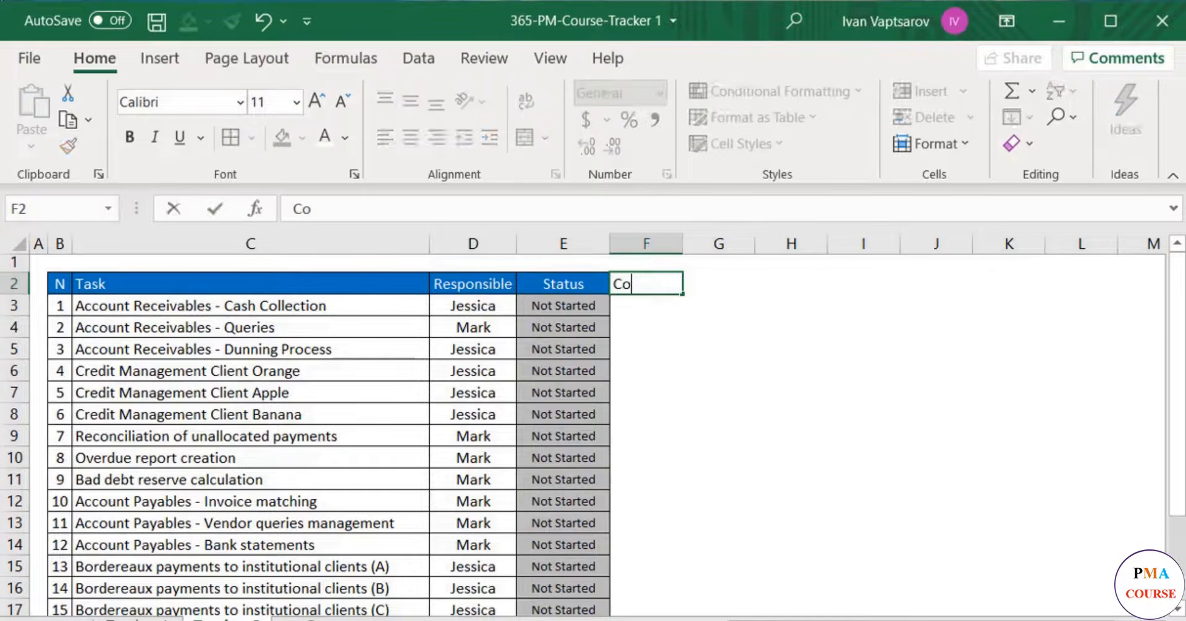
type("mpletion %")
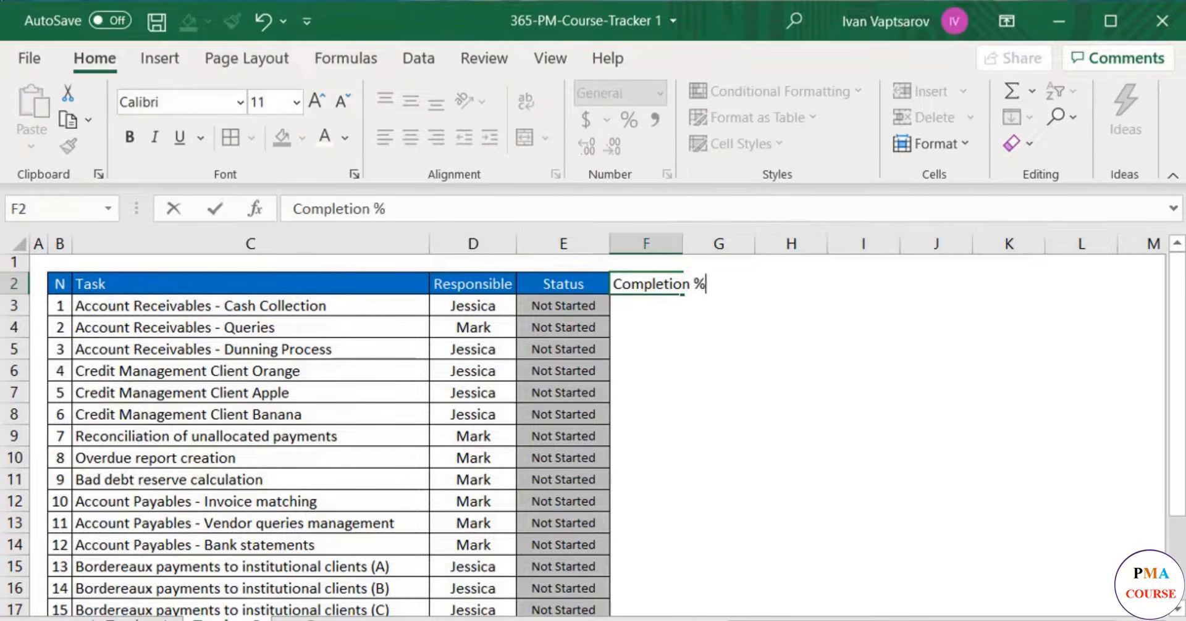
key("Return")
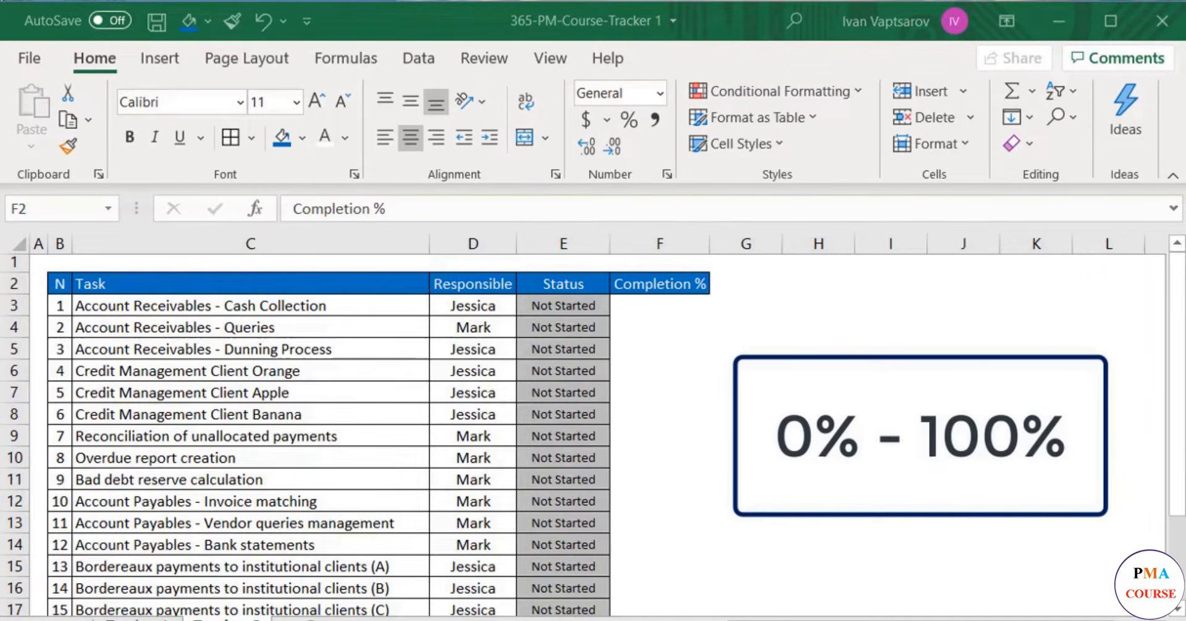
- Format the completion cells for all tasks, F3:F21, as percentages
left_click(670, 304)
scroll(654, 494, "down", 2)
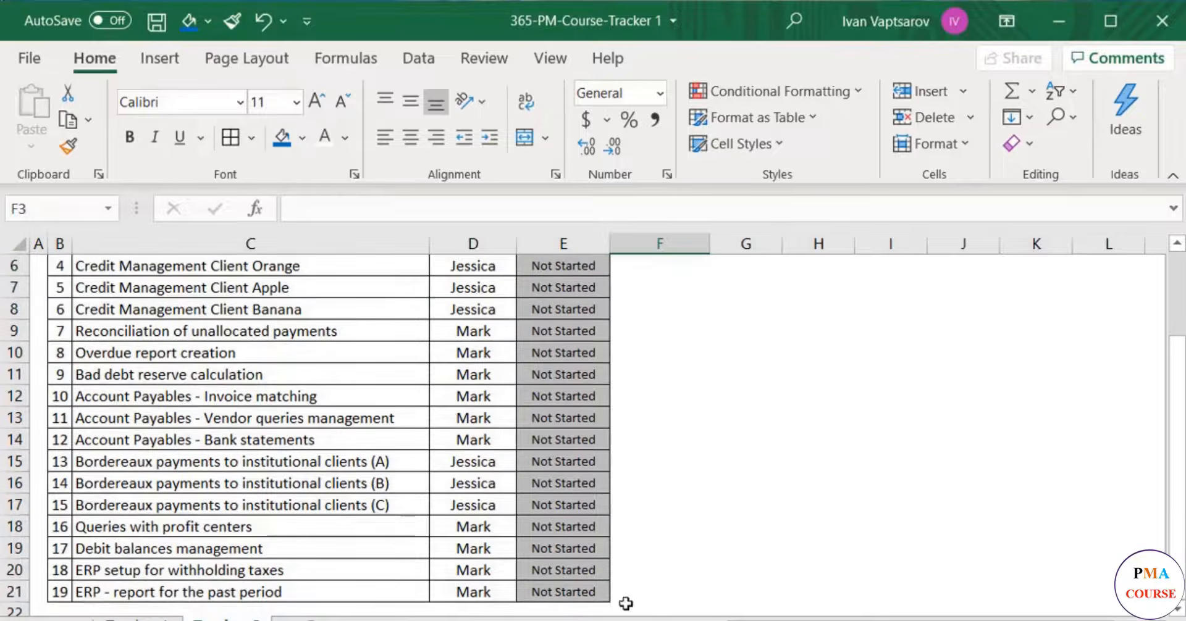
left_click(626, 593, "shift")
left_click(627, 119)
scroll(656, 278, "up", 3)
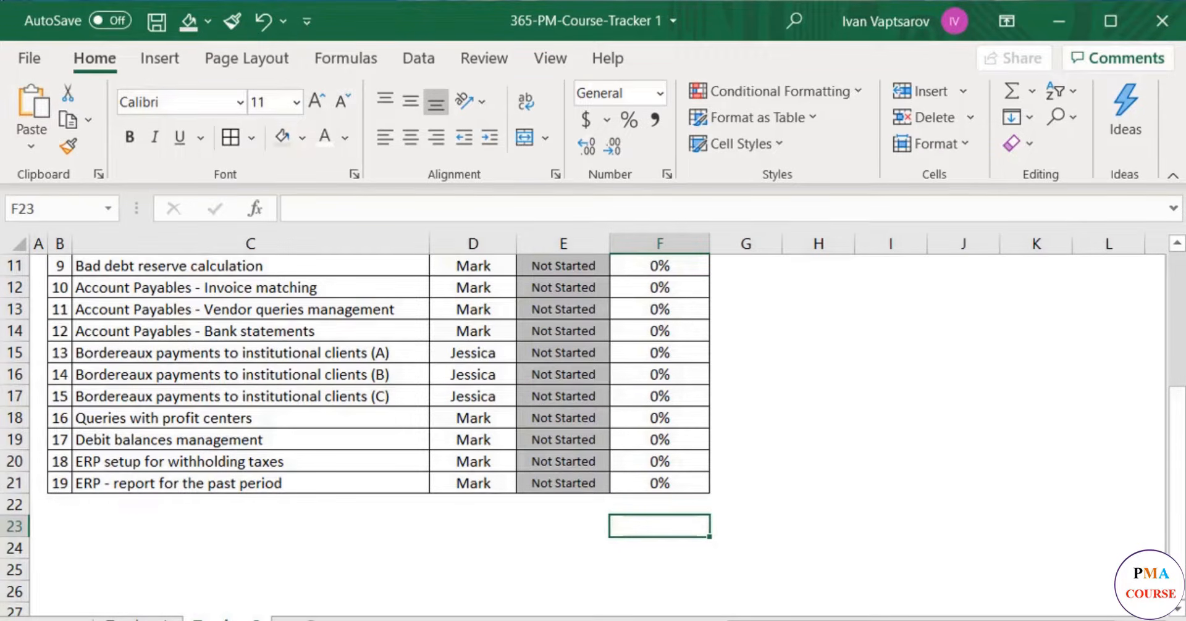
- Calculate the overall completion in F23 as the average of all task completion cells, F3:F21
type("=average")
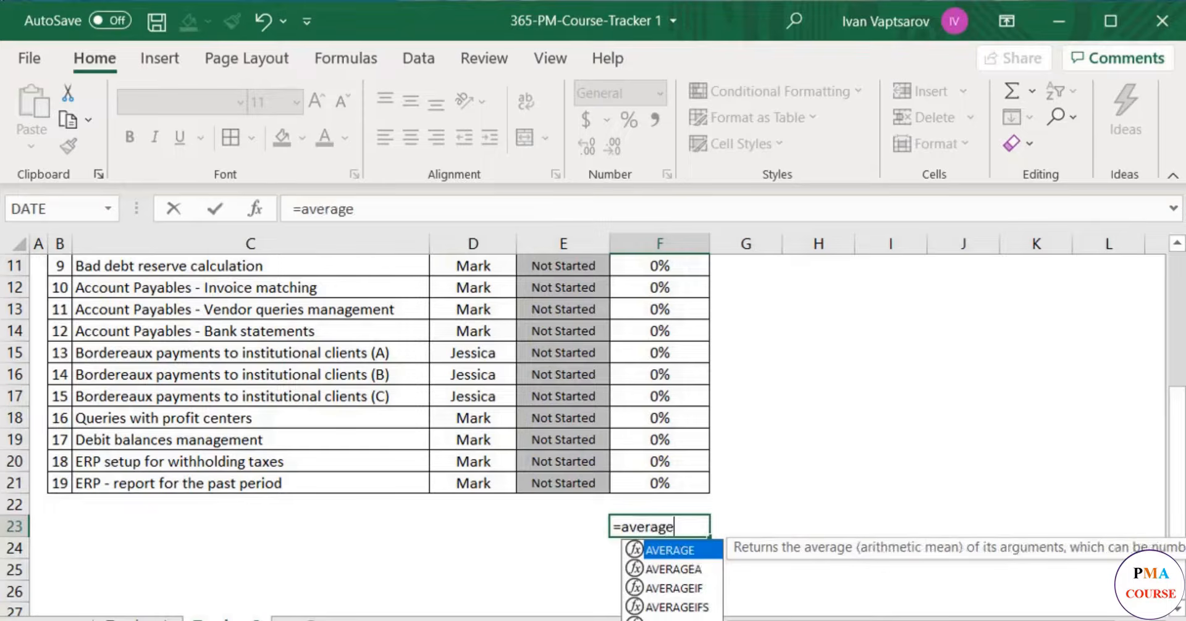
type("(")
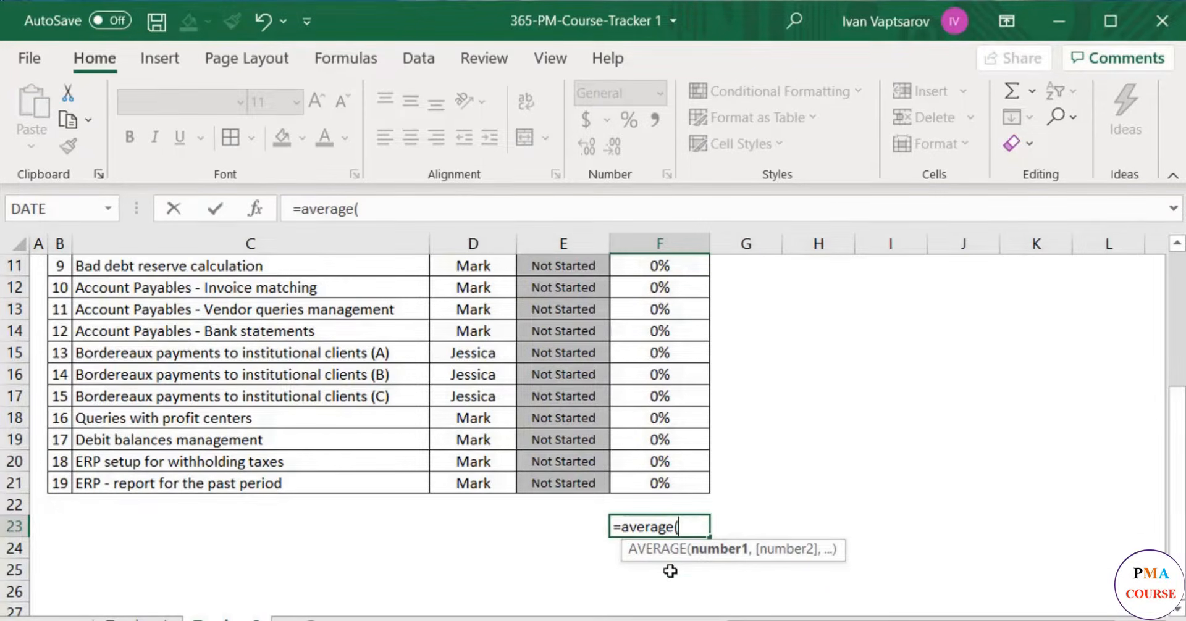
scroll(670, 572, "up", 4)
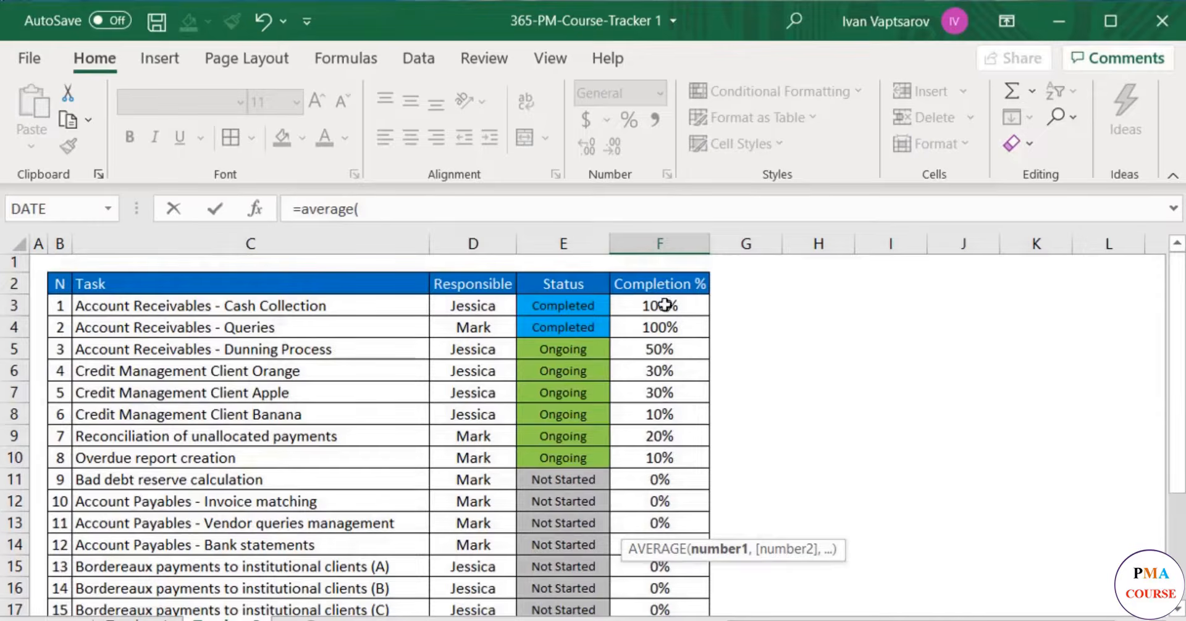
left_click_drag(664, 305, 678, 527)
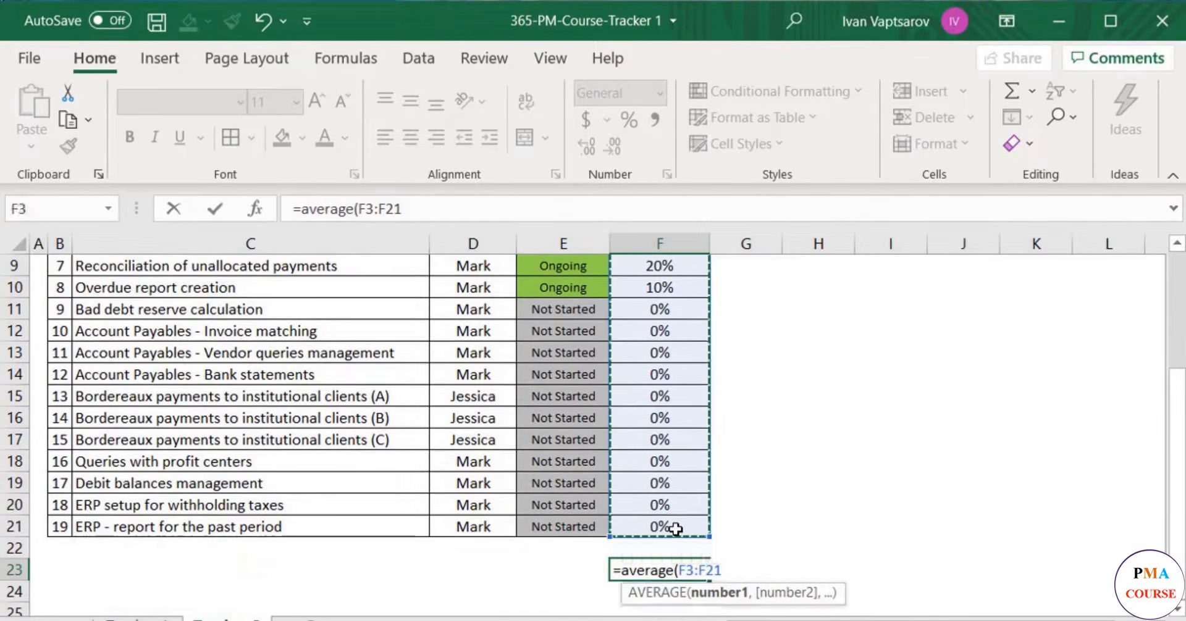
key("Return")
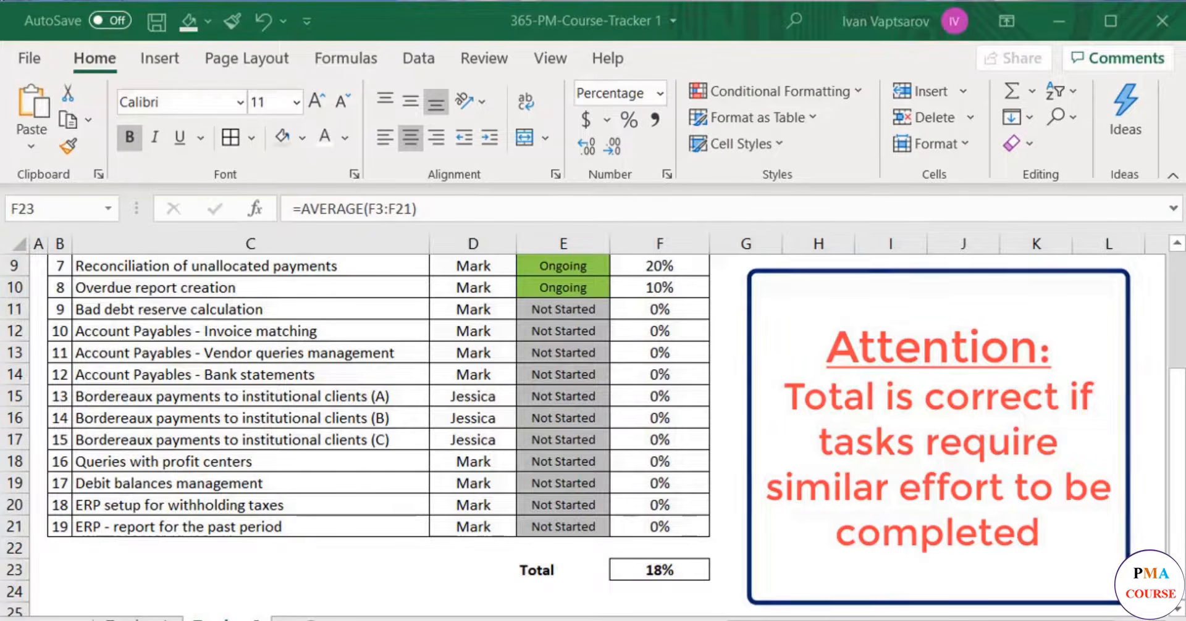
- Enter the header Comments in G2, next to the Completion % header
scroll(976, 484, "up", 3)
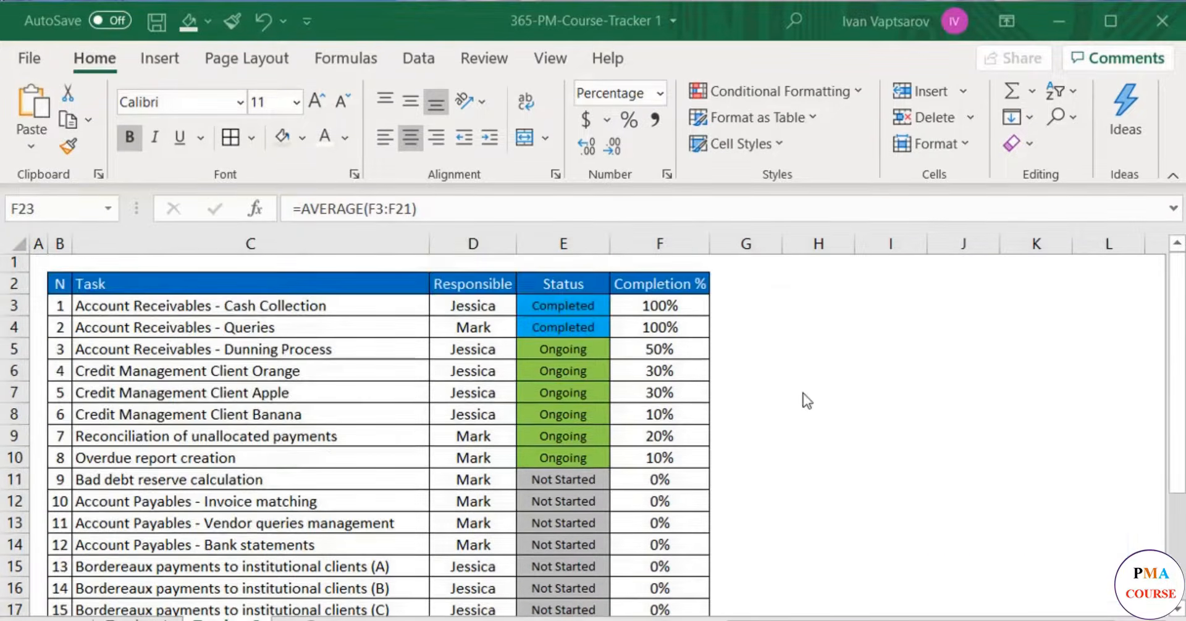
left_click(756, 281)
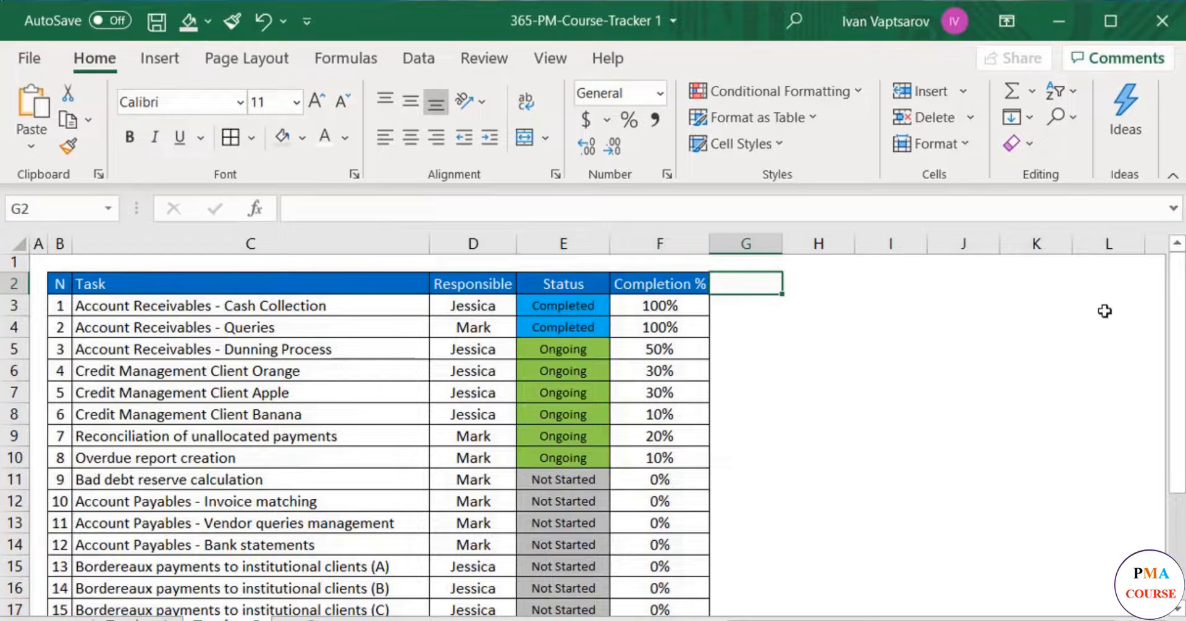
type("Comments")
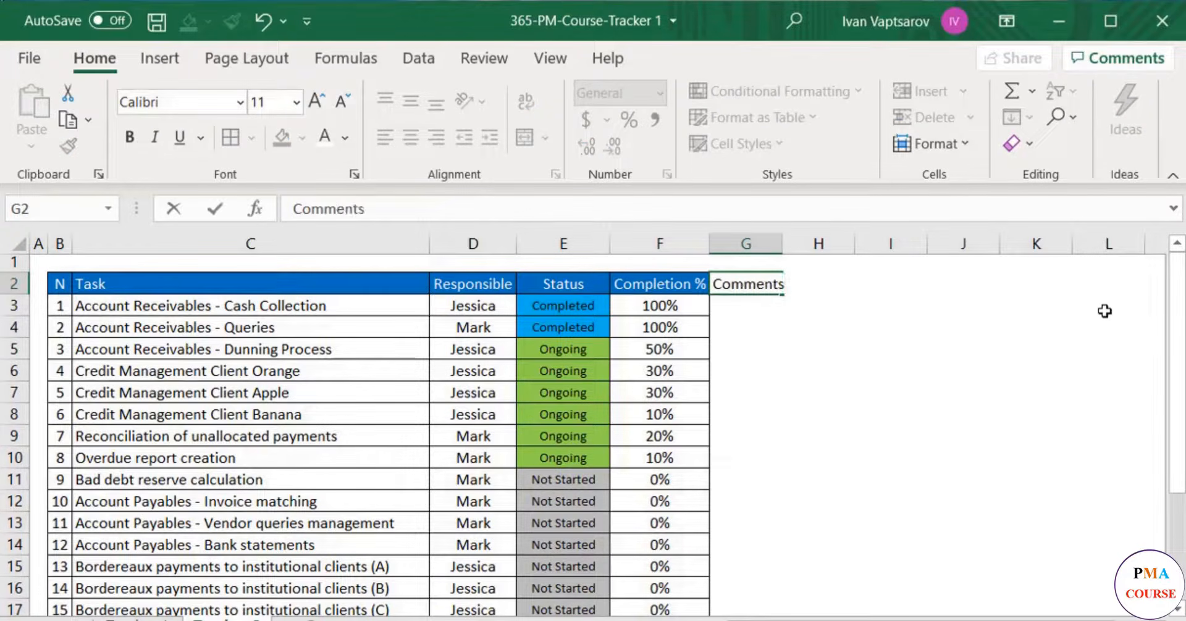
key("Return")
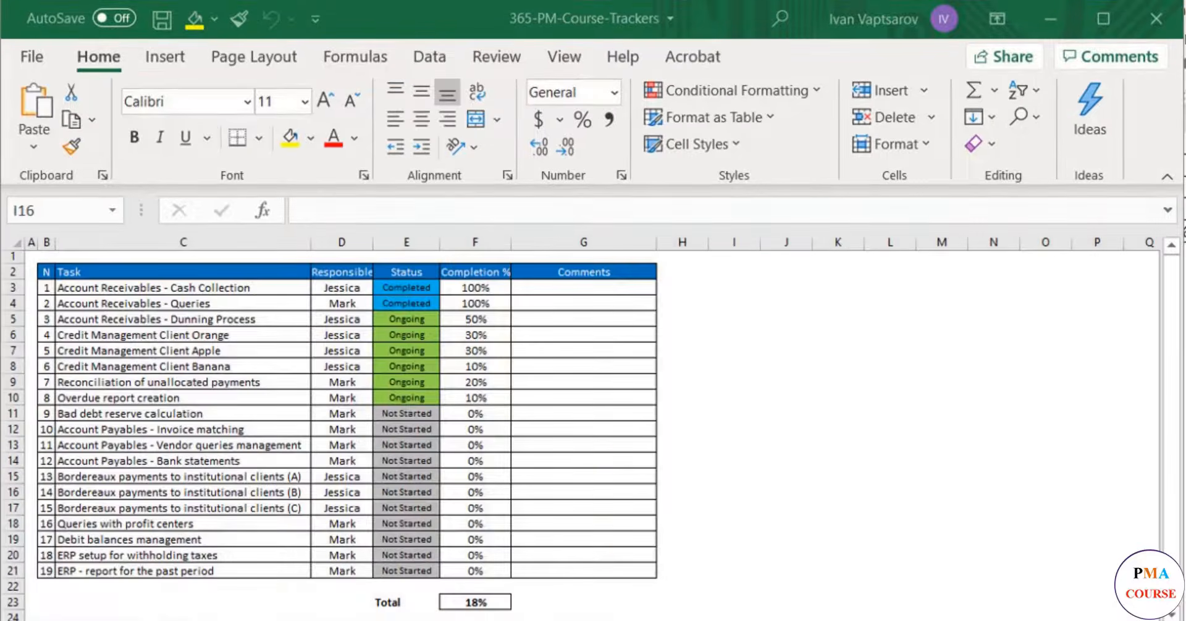
- Format the table's header row, B2:G2, with bold text, a slightly taller row and vertically centred labels
left_click_drag(47, 272, 621, 272)
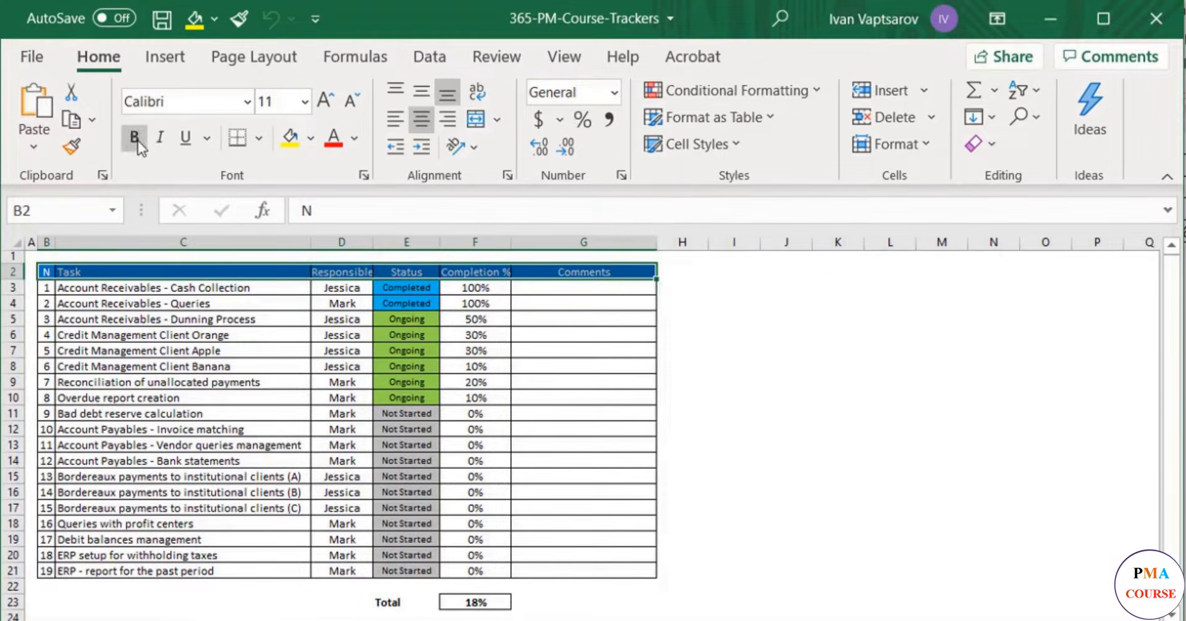
left_click(136, 141)
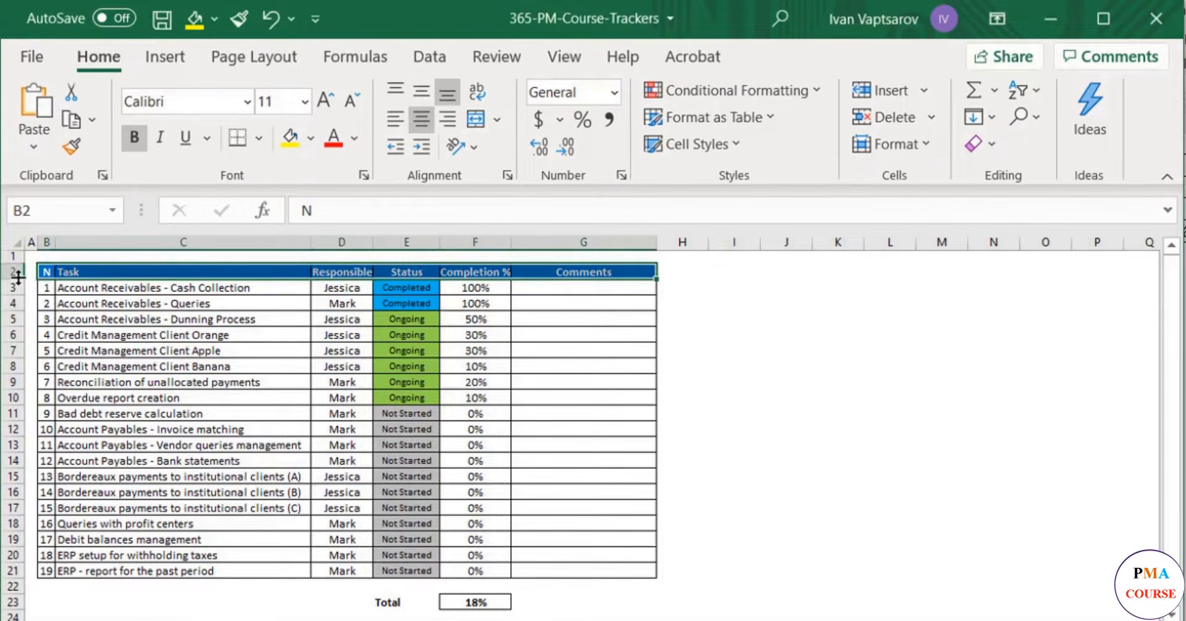
left_click_drag(17, 278, 17, 285)
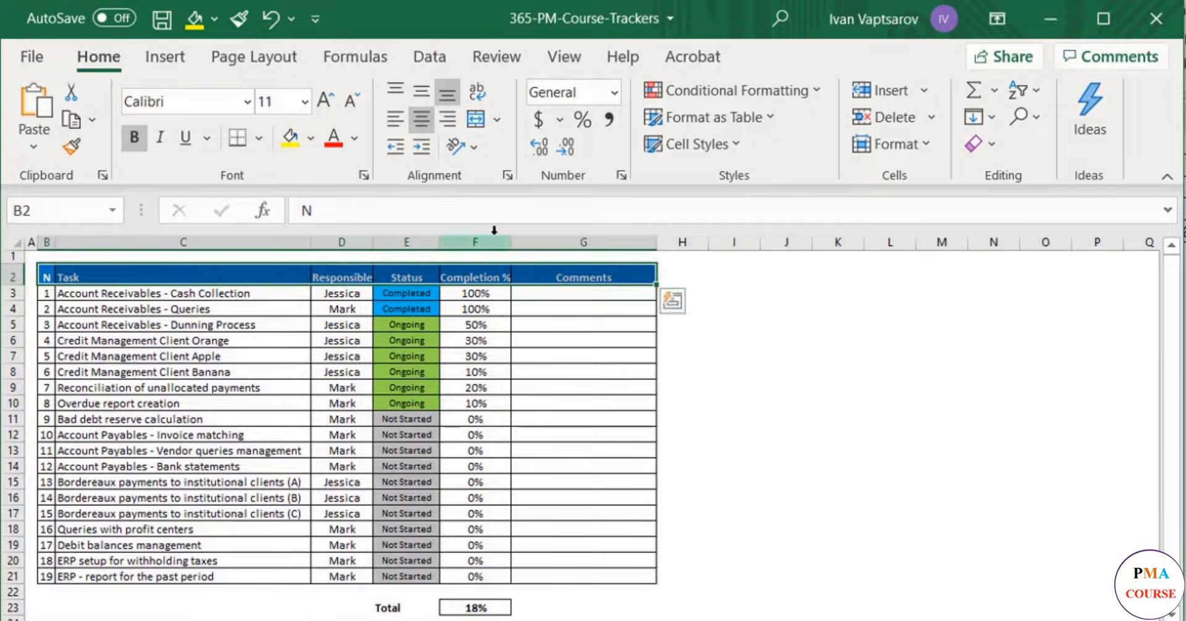
left_click(416, 92)
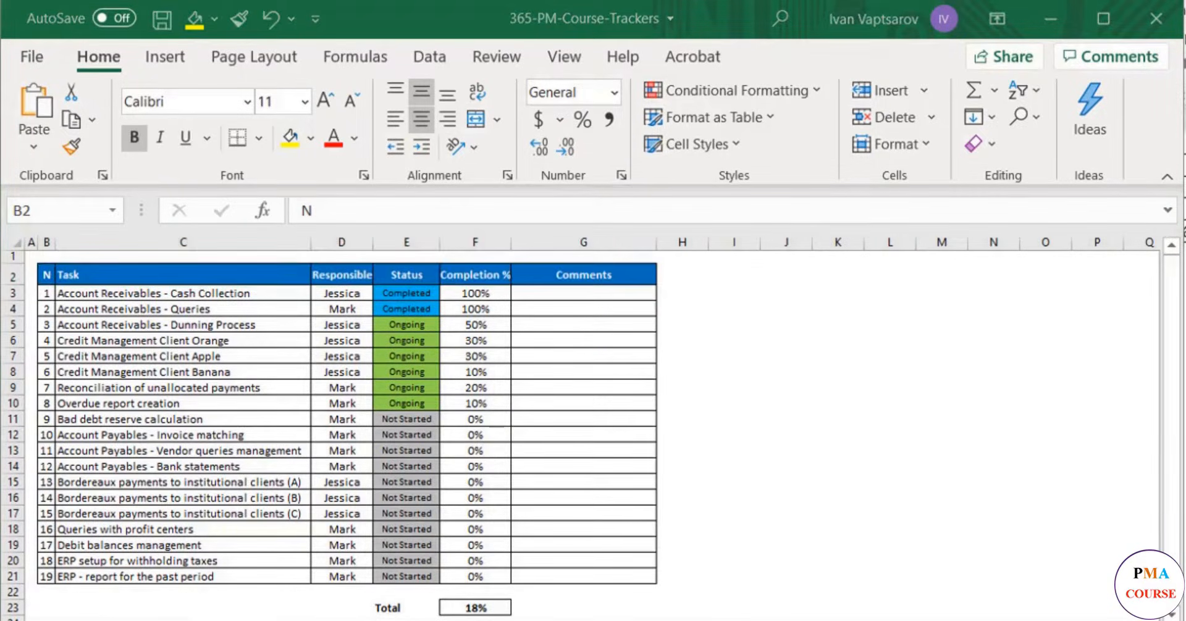
- Widen the Responsible, Status and Completion % columns, D to F, together so their bold headers fit with some space
left_click(360, 267)
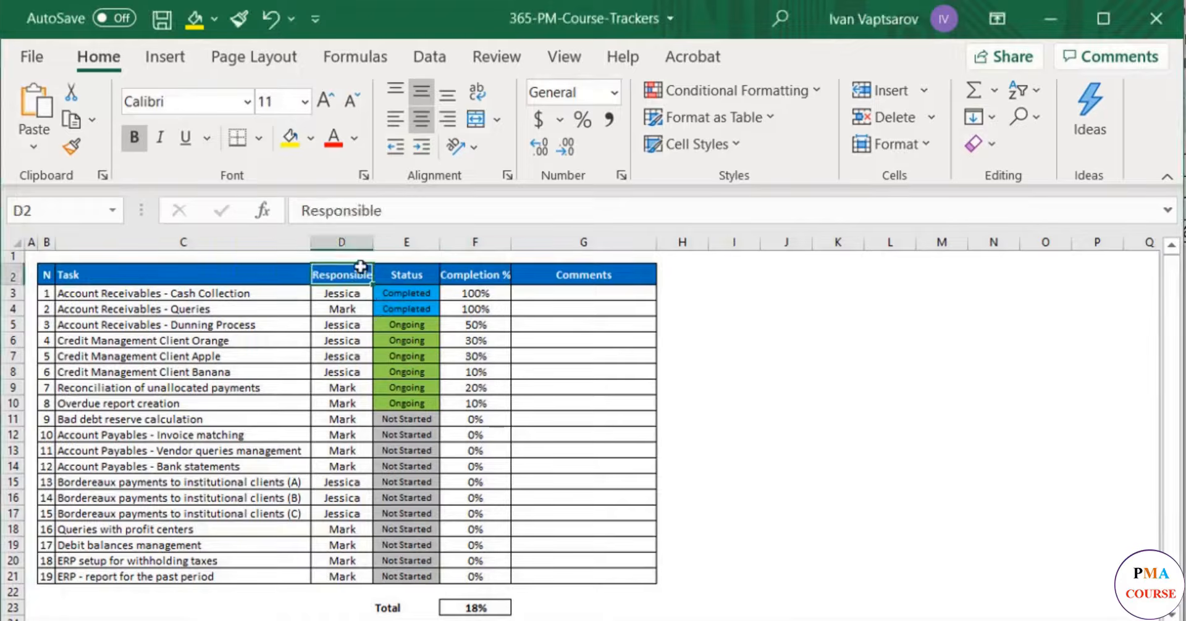
left_click_drag(341, 242, 463, 242)
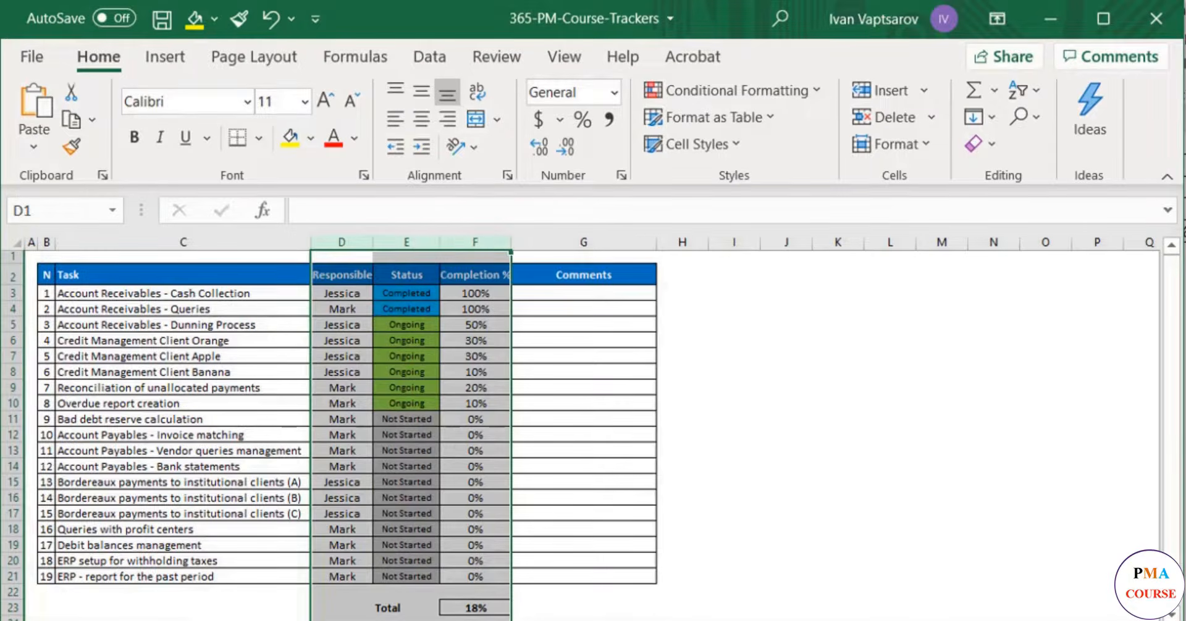
left_click(385, 237)
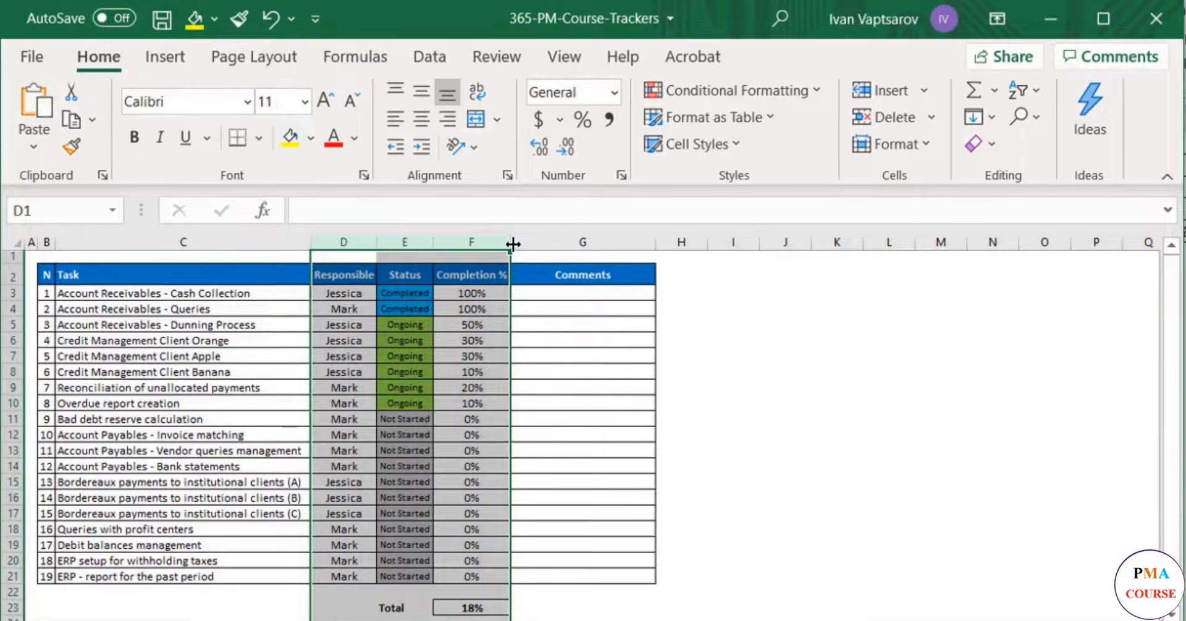
left_click_drag(513, 243, 517, 243)
left_click(512, 242)
left_click(612, 419)
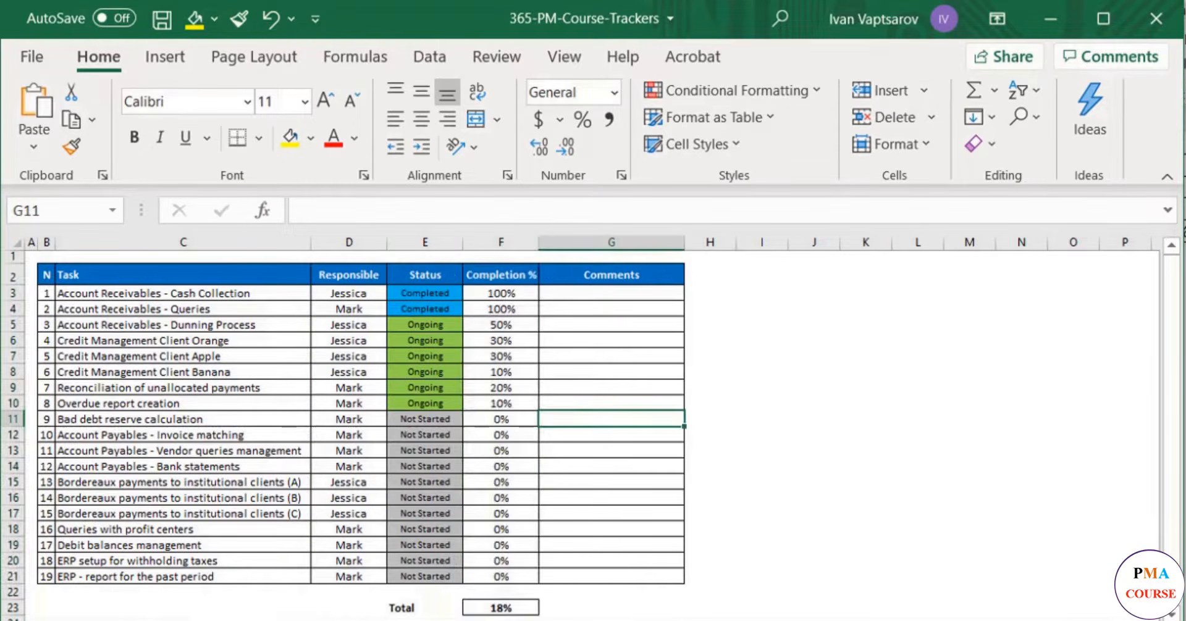